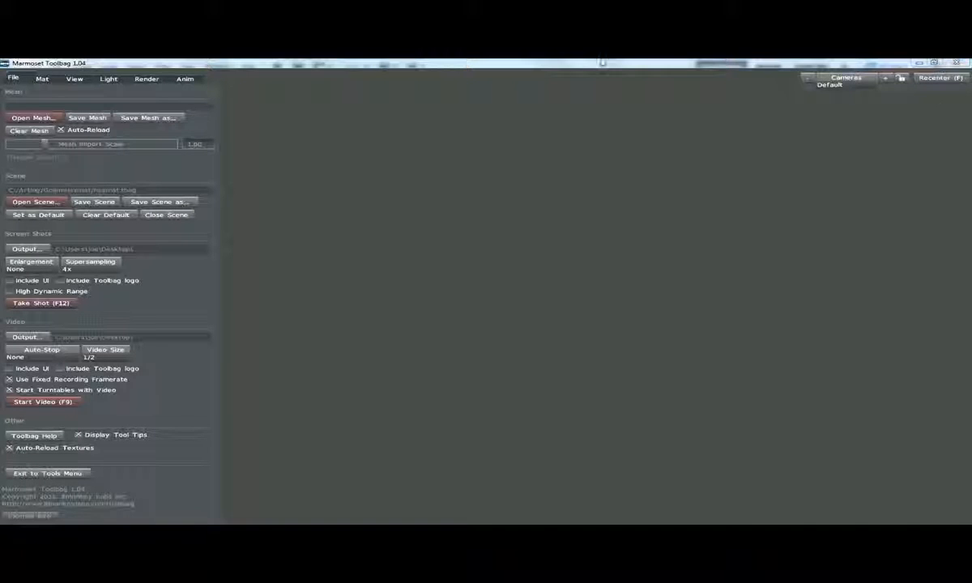
Switch to Photoshop and examine the GolemHazmat.tga diffuse texture and its channels
key("alt+Tab")
key("alt+Tab")
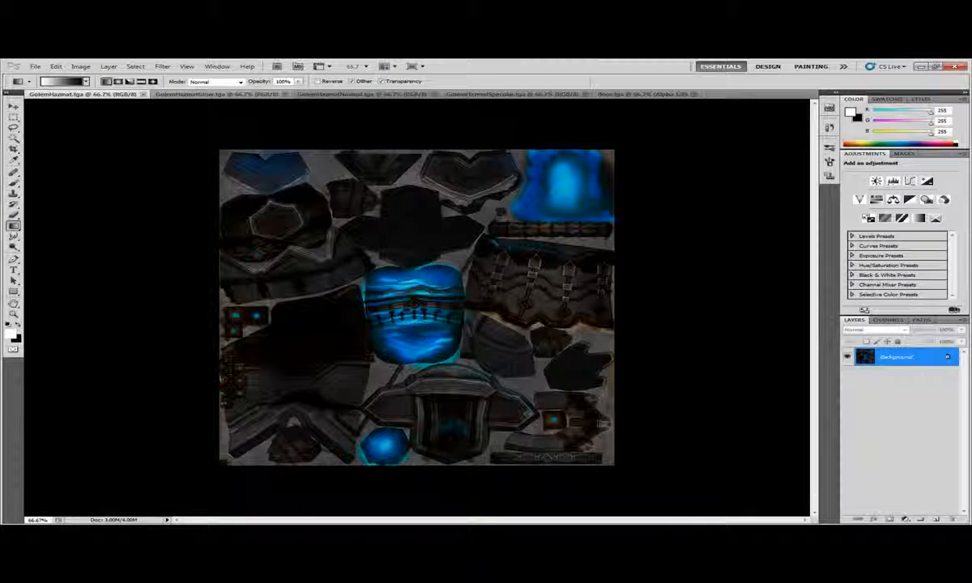
left_click(184, 95)
left_click(97, 94)
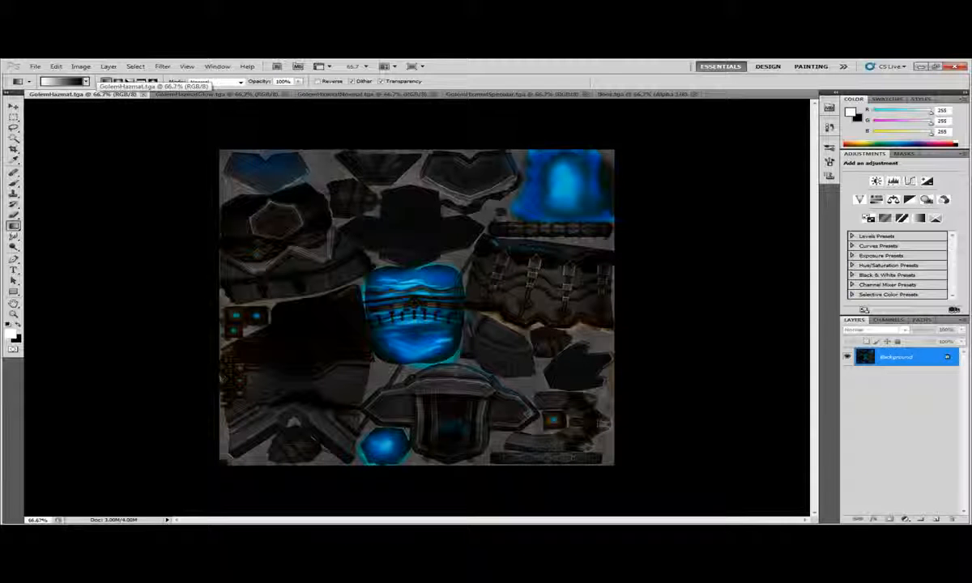
left_click(889, 320)
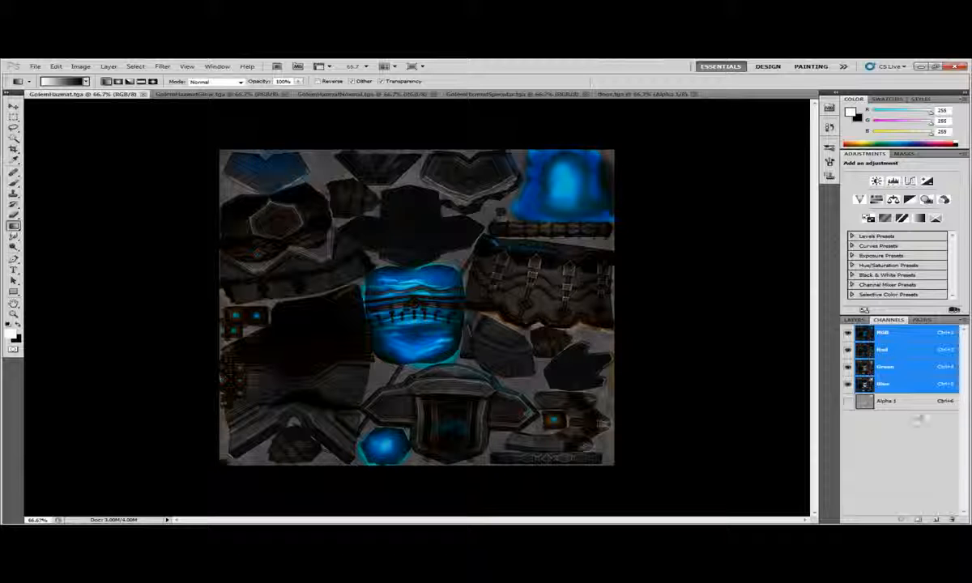
left_click(846, 321)
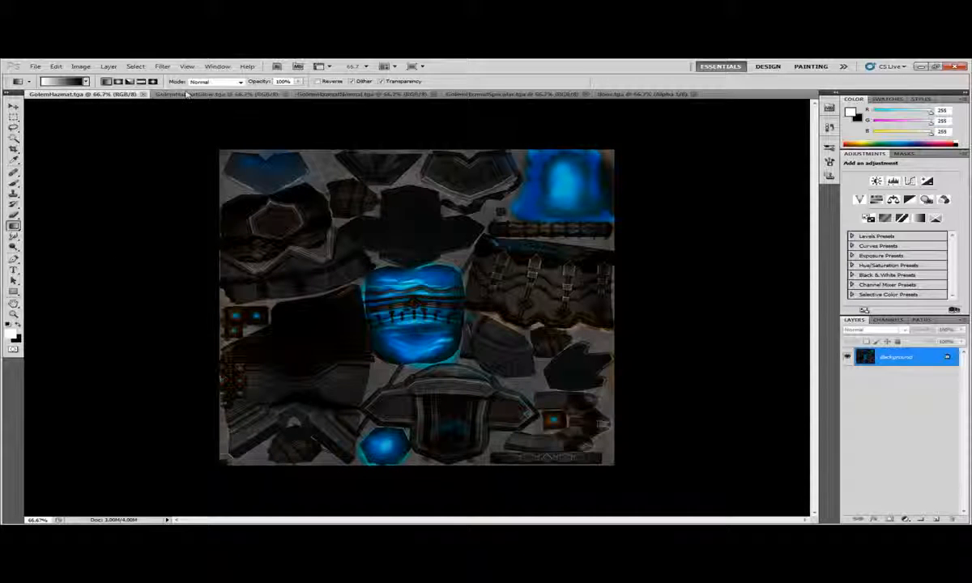
Examine the golem's glow, normal and specular textures, including the alpha channel of GolemHazmatSpecular.tga
left_click(186, 94)
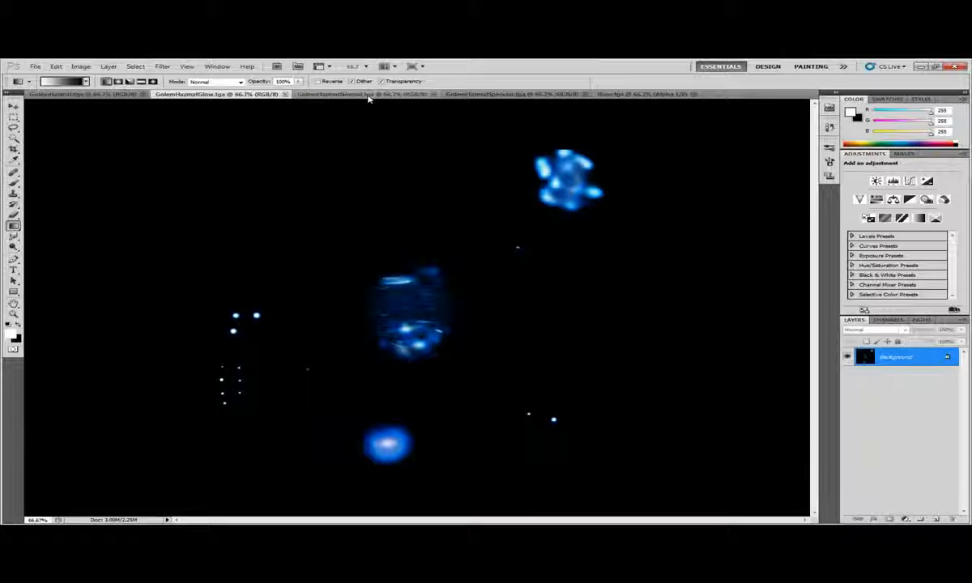
left_click(368, 95)
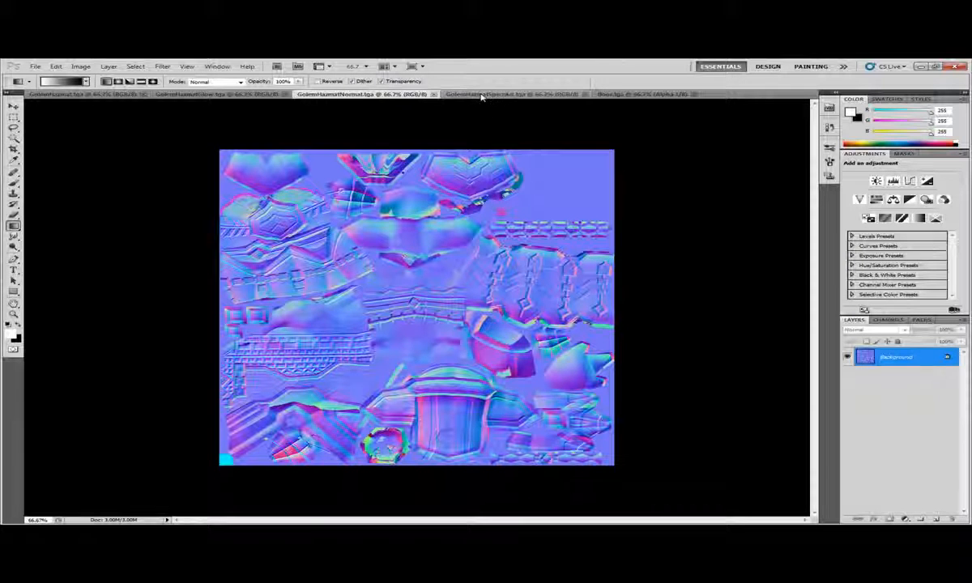
left_click(482, 96)
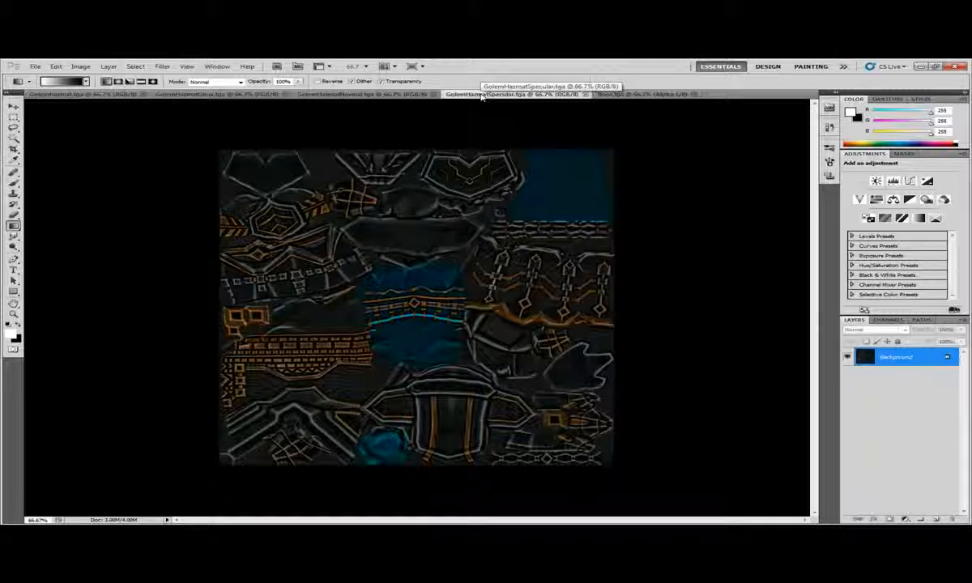
key("ctrl+6")
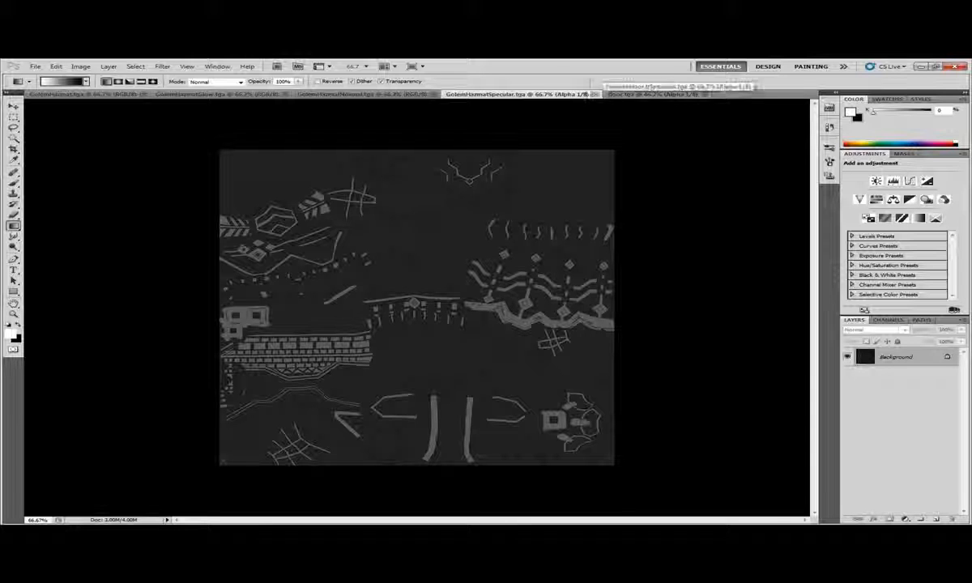
Examine floor.tga, comparing its RGB channels with its Alpha 1 channel
left_click(654, 95)
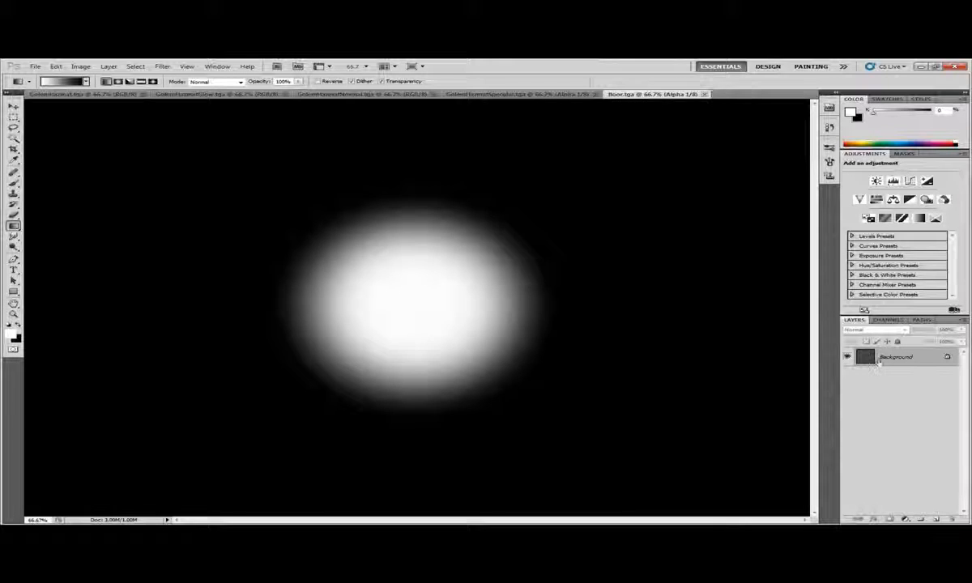
key("ctrl+Tab")
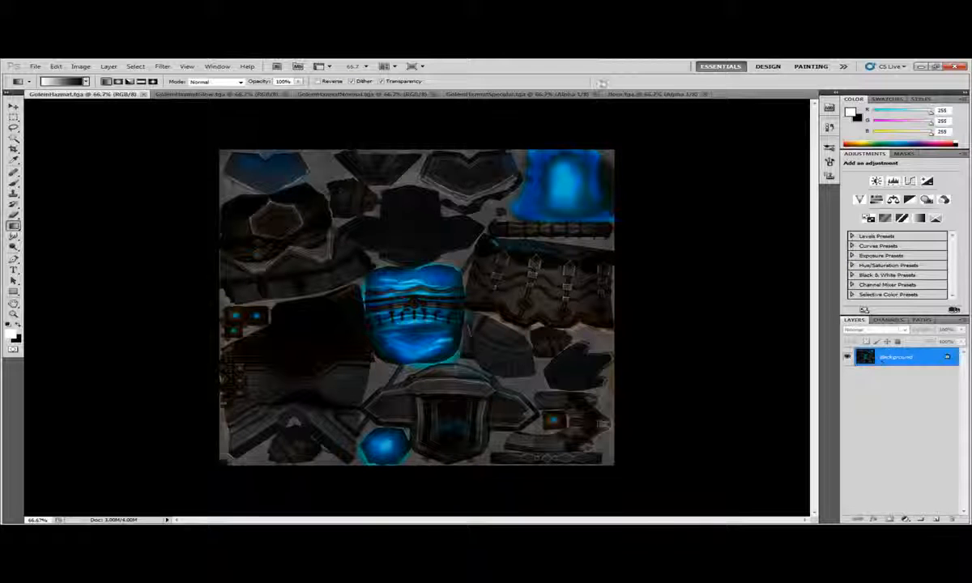
left_click(632, 95)
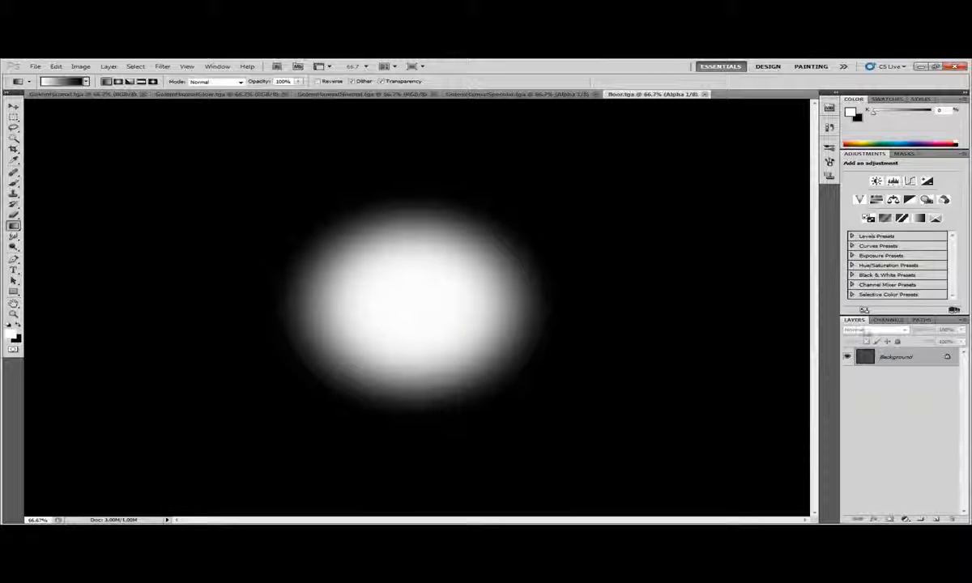
left_click(888, 320)
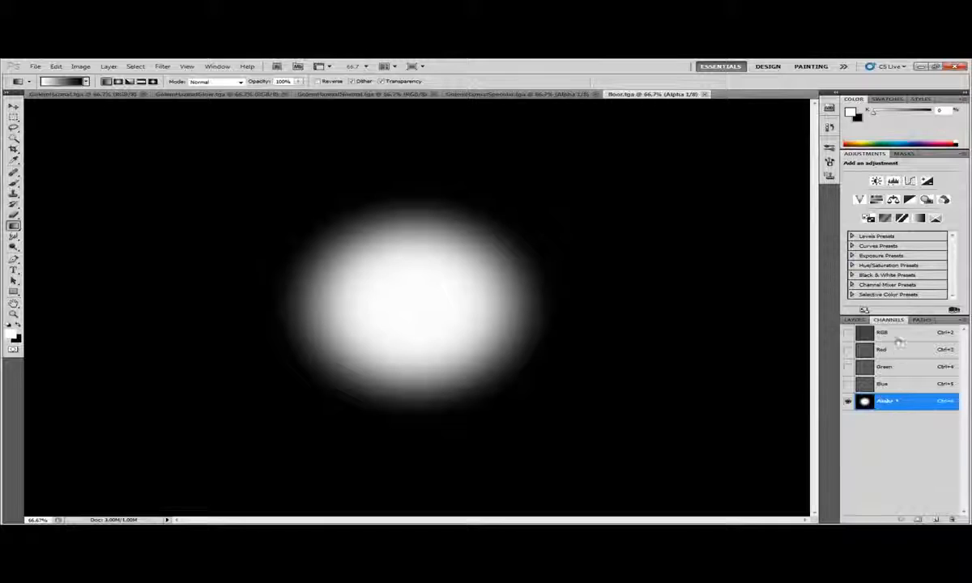
left_click(887, 334)
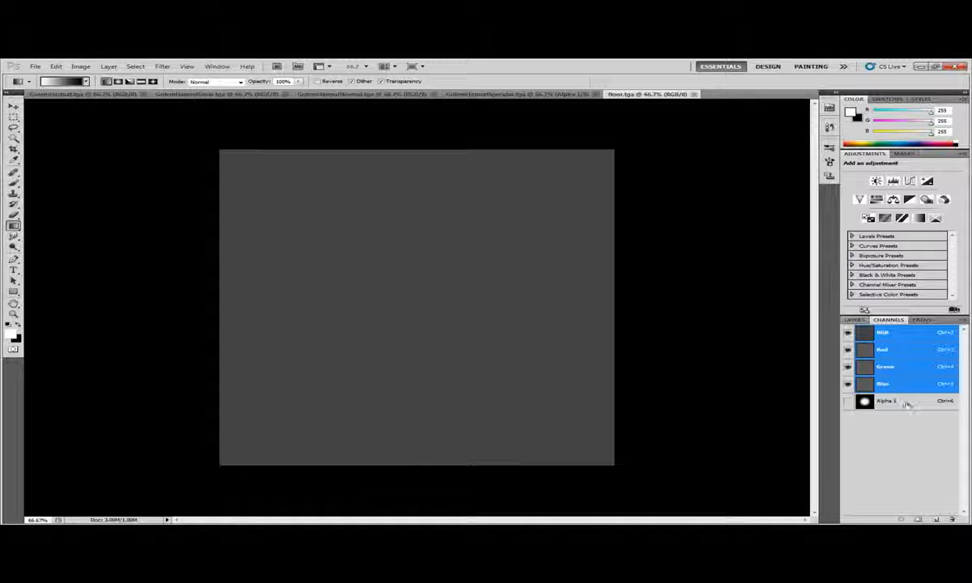
left_click(908, 405)
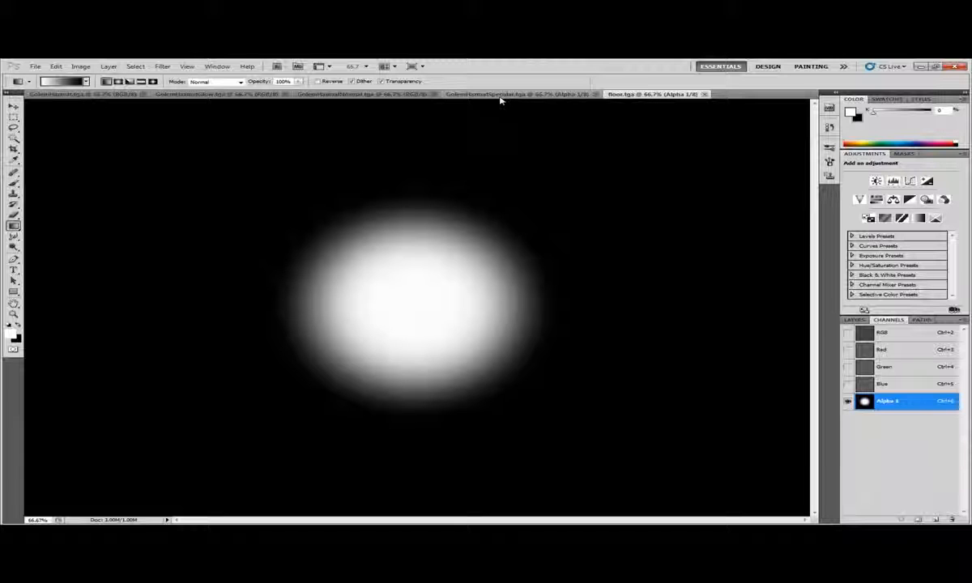
Switch to Marmoset Toolbag and open the mesh yest.obj from the GolemHazmat folder
key("alt+Tab")
key("alt+Tab")
key("alt+Tab")
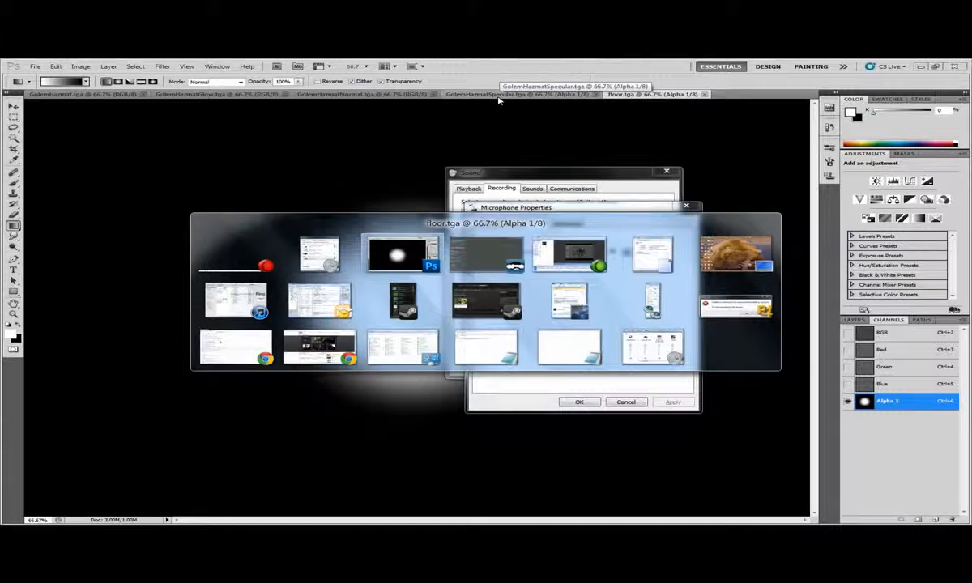
key("alt+Tab")
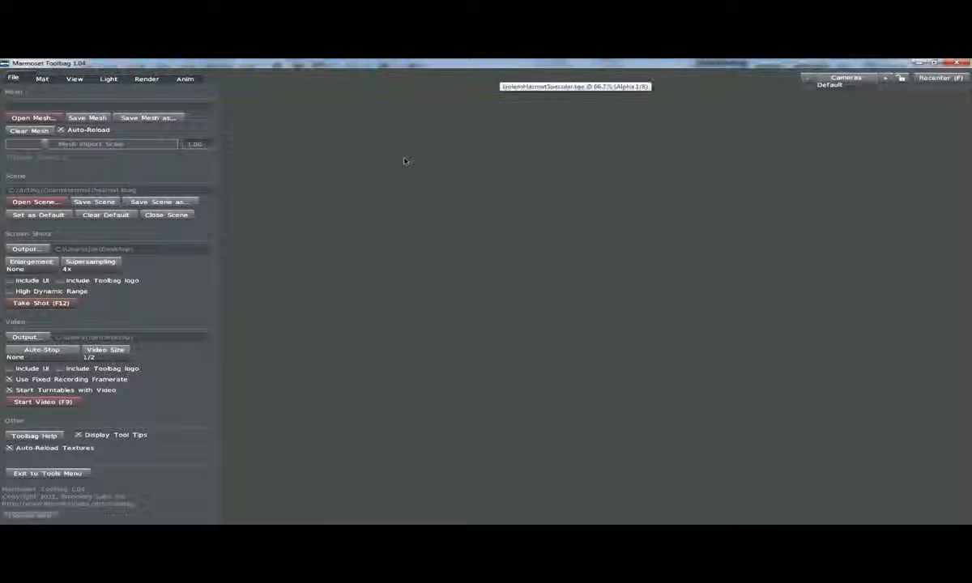
left_click(32, 117)
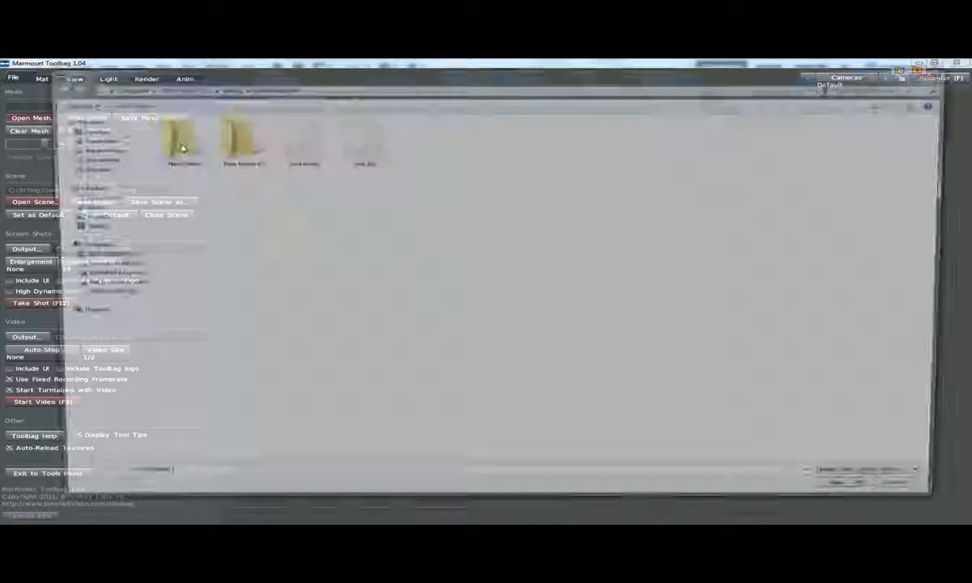
left_click(357, 146)
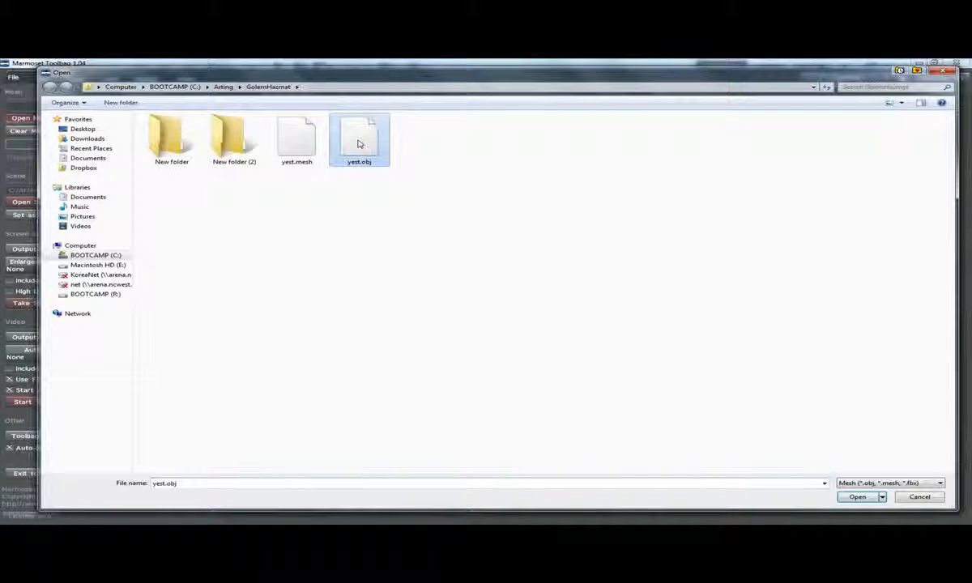
double_click(357, 146)
scroll(444, 294, "up", 5)
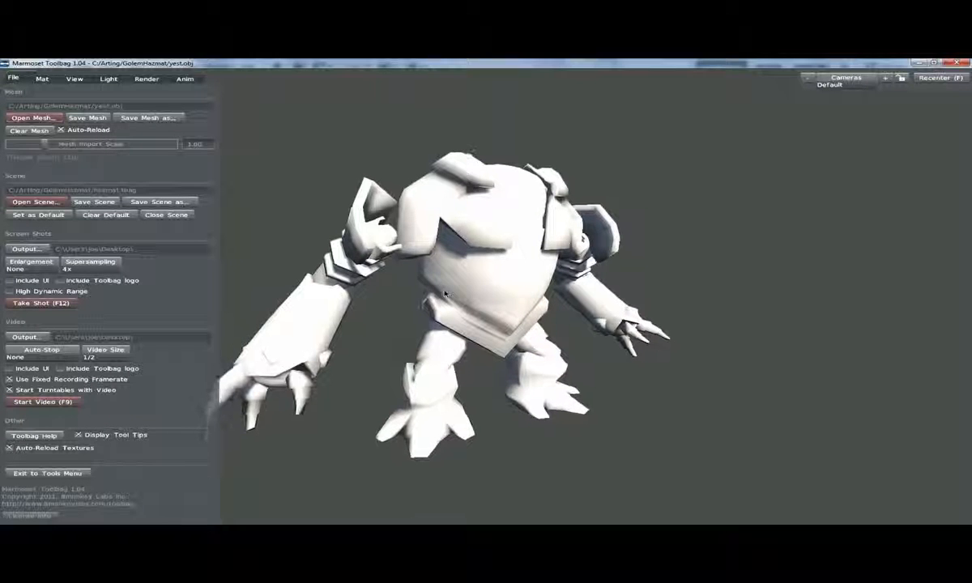
left_click_drag(445, 294, 460, 294)
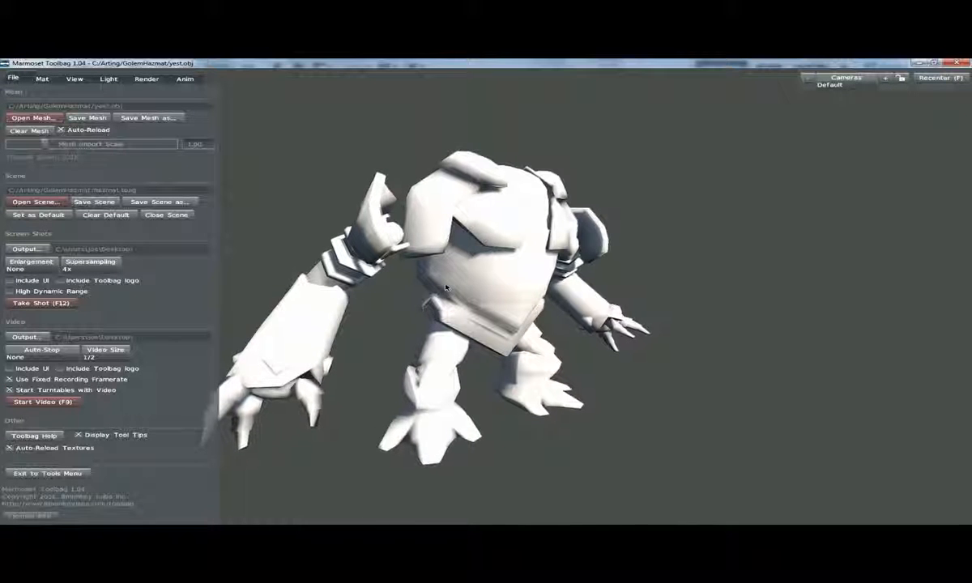
mouse_move(304, 203)
left_mouse_down()
mouse_move(331, 202)
mouse_move(316, 202)
left_mouse_up()
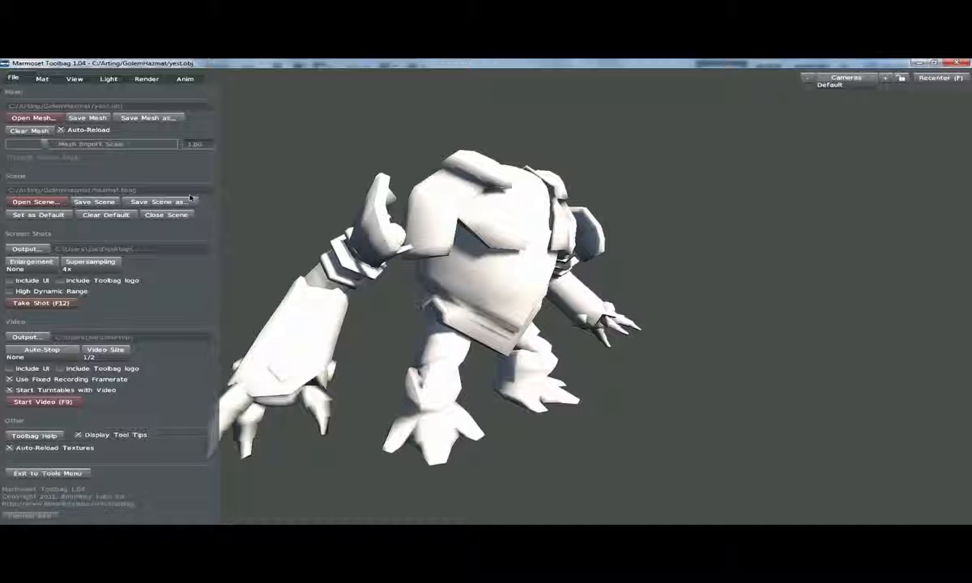
left_click_drag(441, 240, 472, 255)
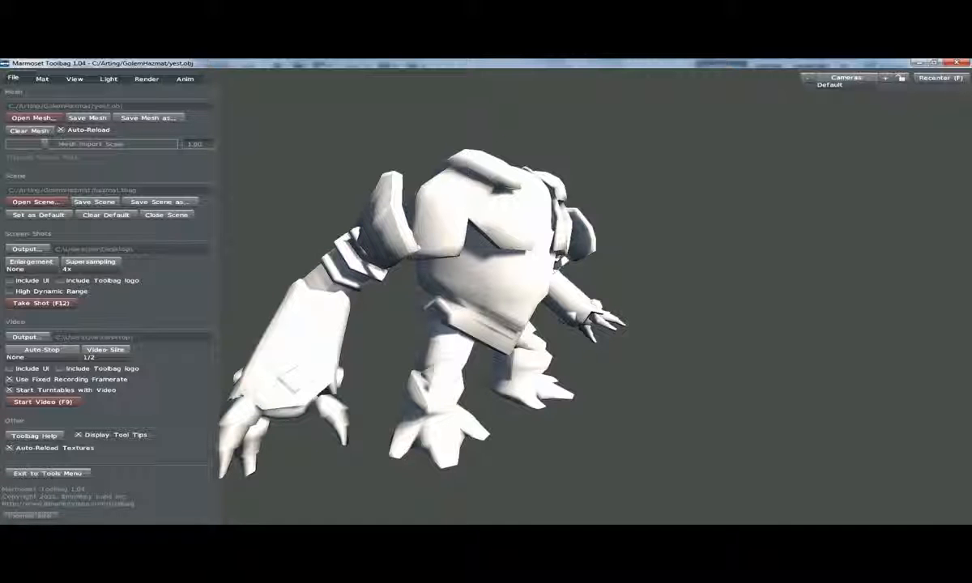
Examine the screenshot enlargement and supersampling options and the texture settings of the golem's default material
left_click(34, 262)
left_click(31, 275)
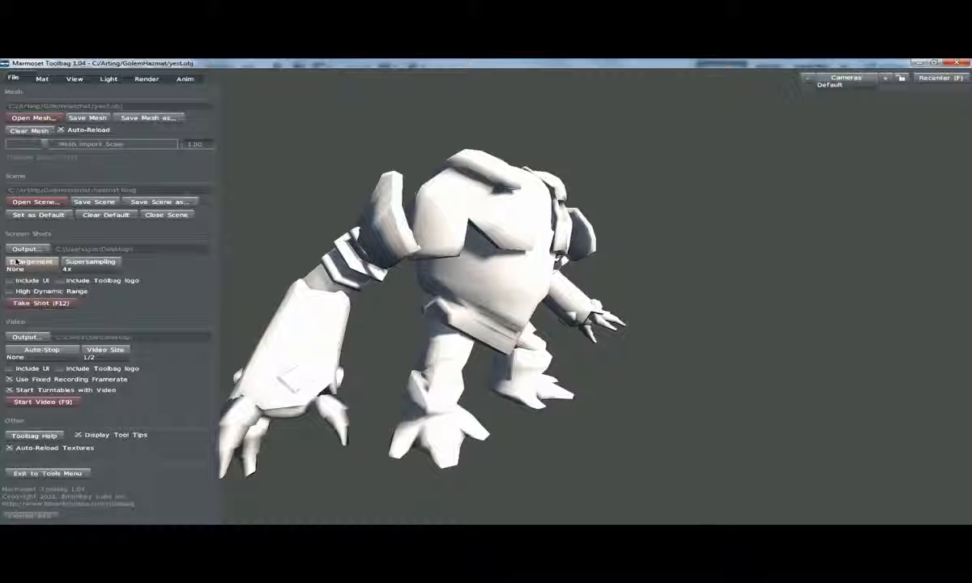
left_click(16, 261)
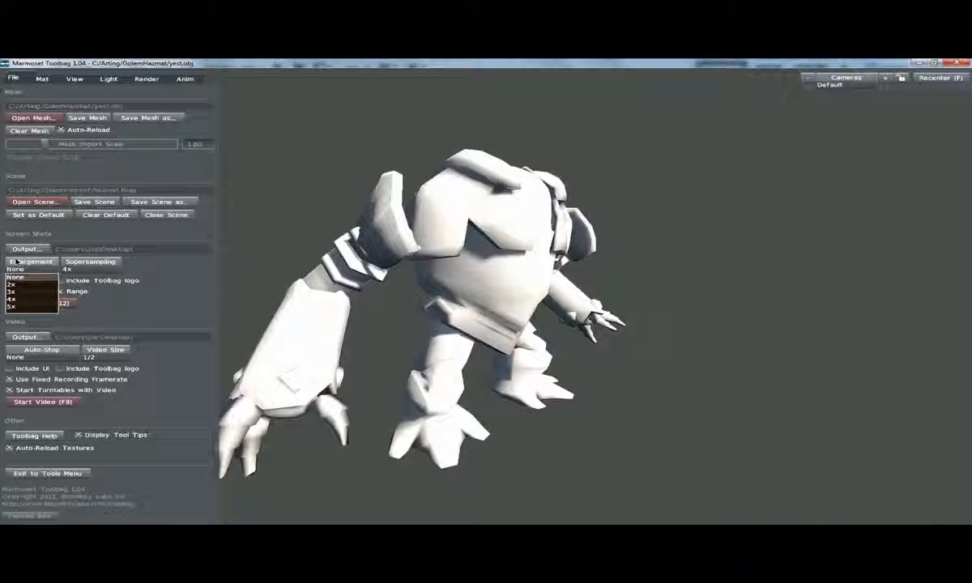
left_click(99, 262)
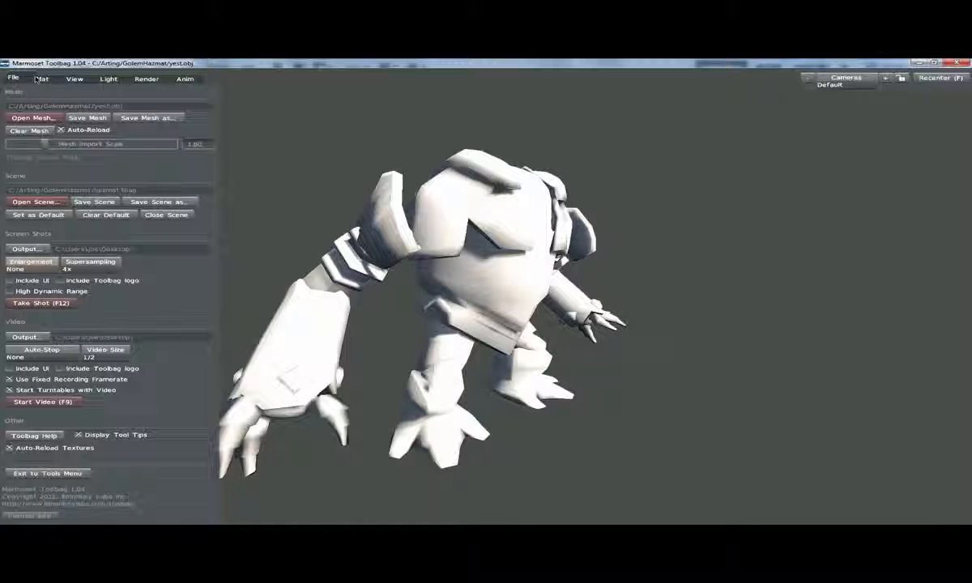
left_click(41, 79)
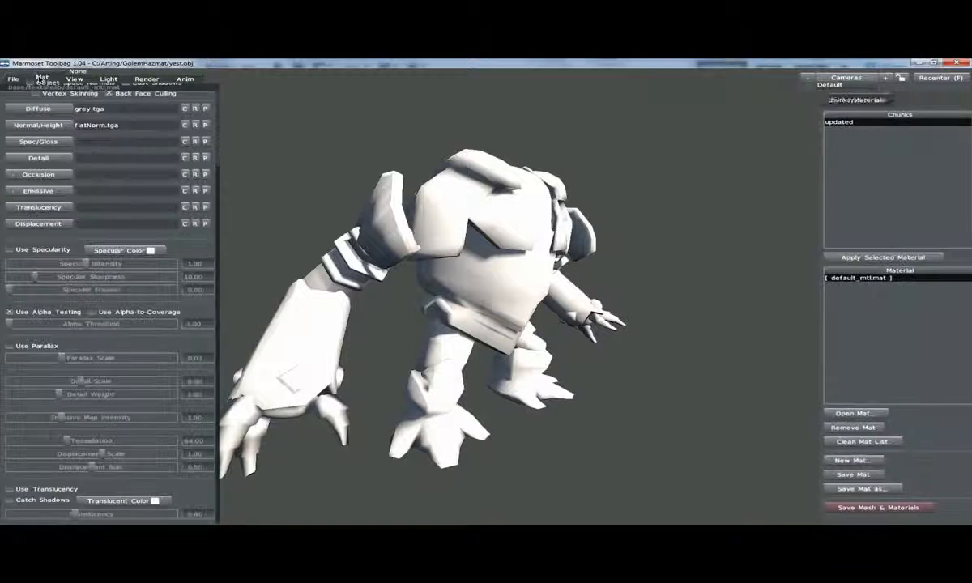
left_click(15, 79)
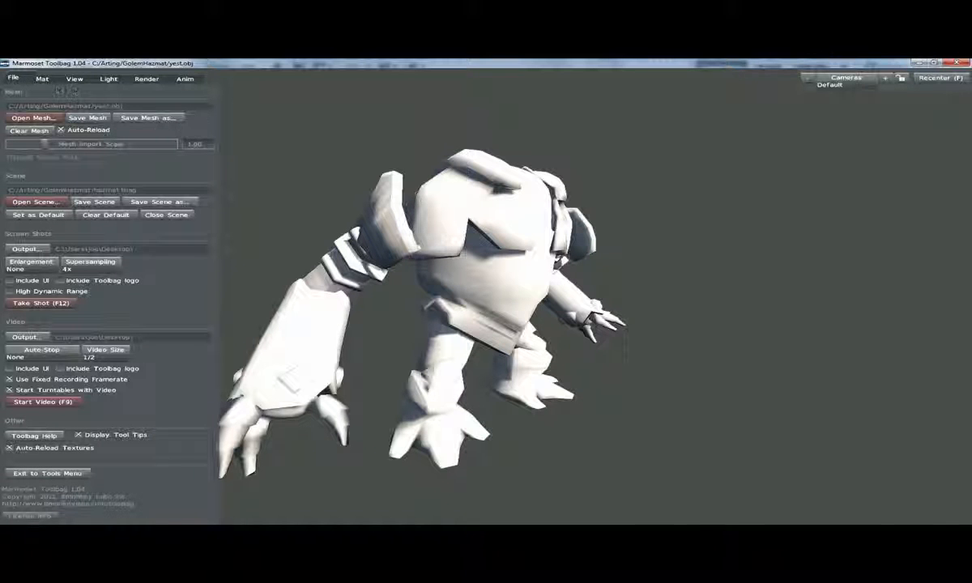
left_click(42, 78)
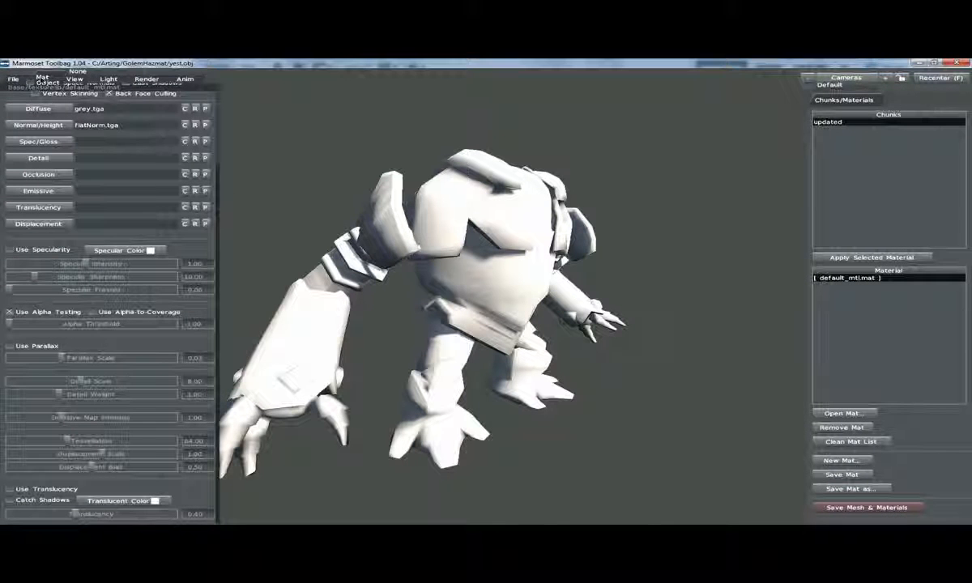
left_click(13, 79)
left_click(42, 78)
left_click(74, 78)
left_click(107, 79)
left_click(72, 79)
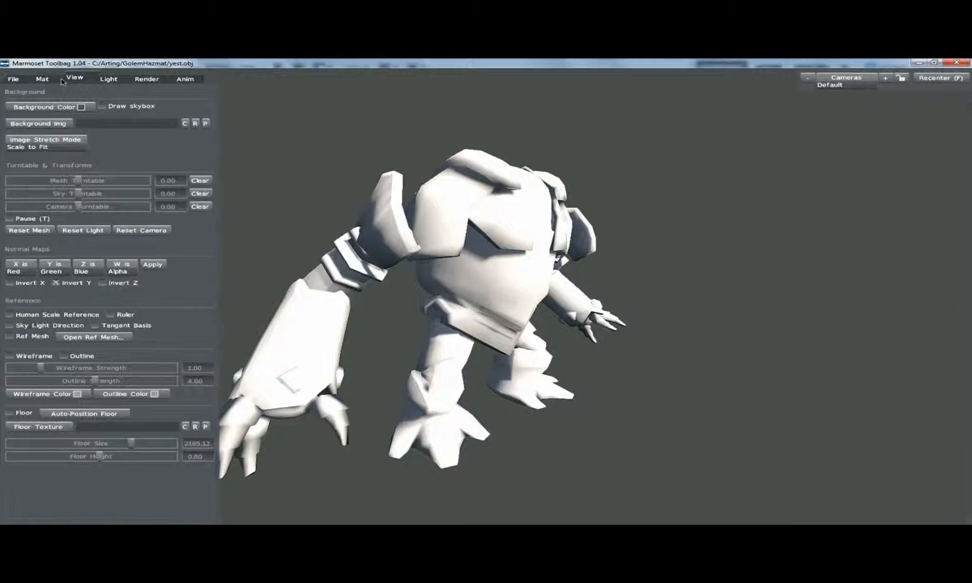
left_click(13, 78)
Load GolemHazmat.tga as the default material's diffuse texture and GolemHazmatNormal.tga as its normal map
left_click(42, 78)
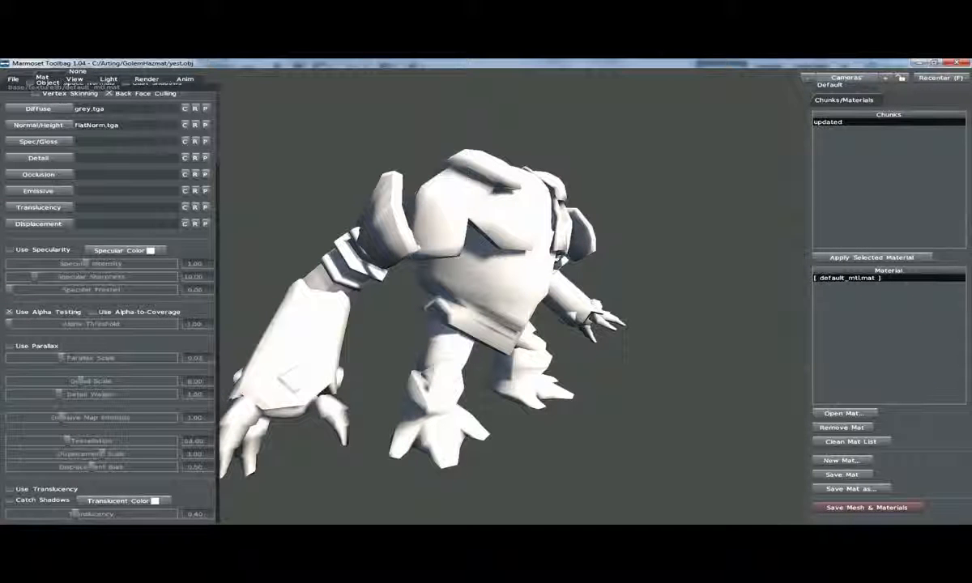
scroll(122, 146, "up", 3)
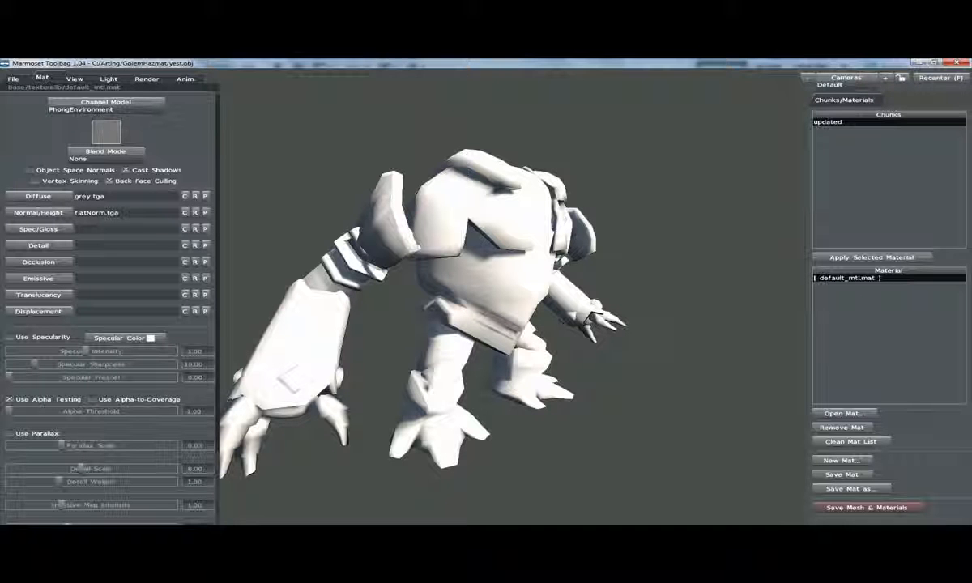
left_click(39, 196)
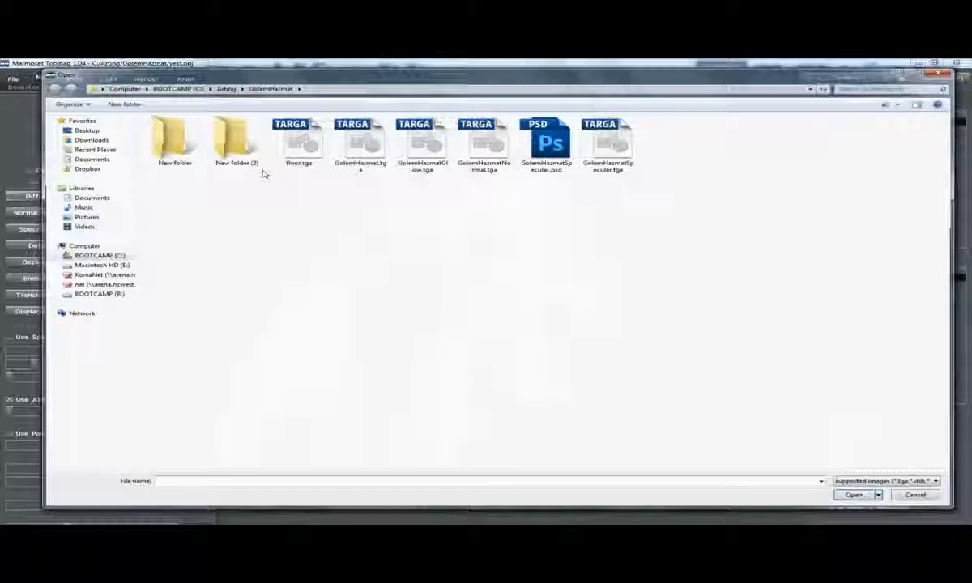
left_click(373, 143)
double_click(374, 143)
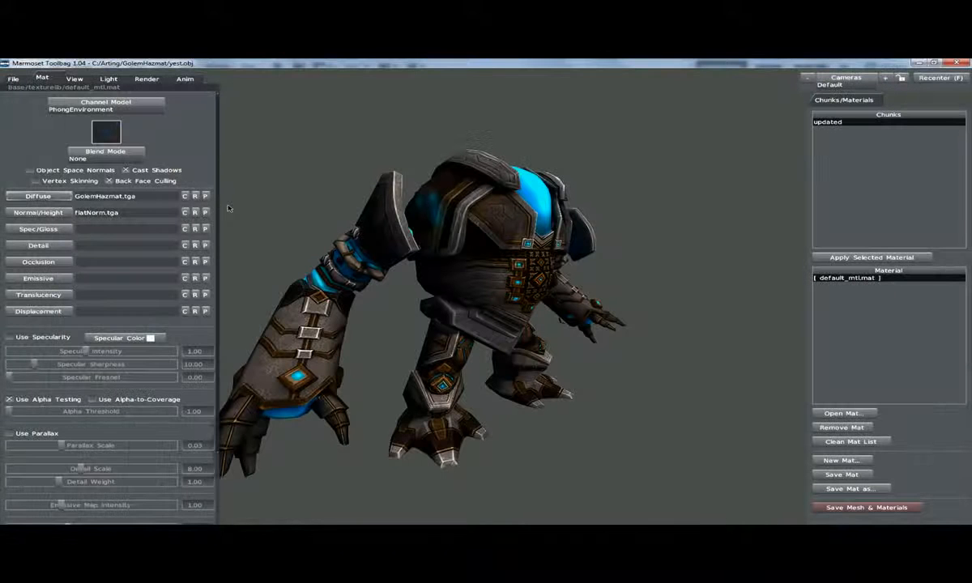
left_click(38, 198)
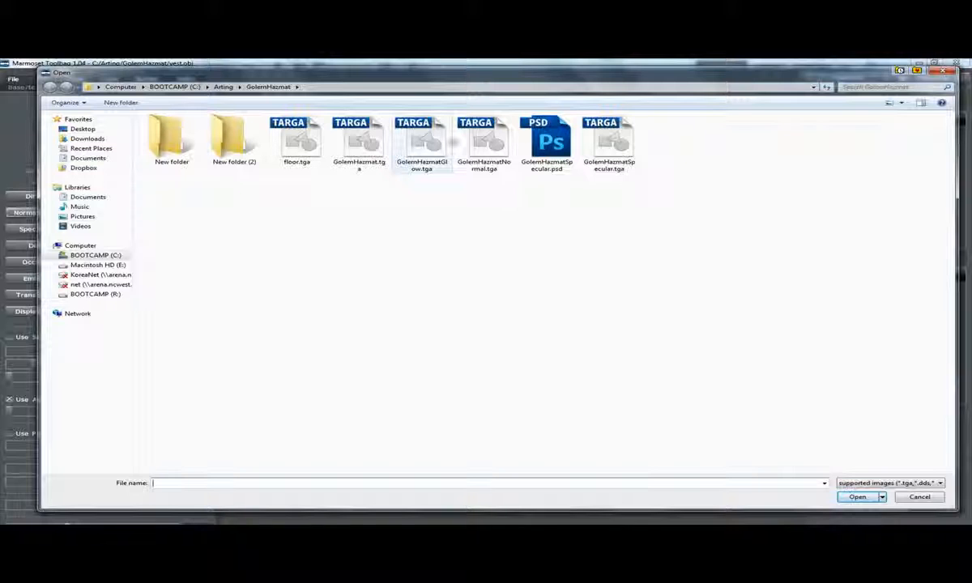
double_click(484, 143)
Load GolemHazmatSpecular.tga as the default material's Spec/Gloss map
left_click(39, 198)
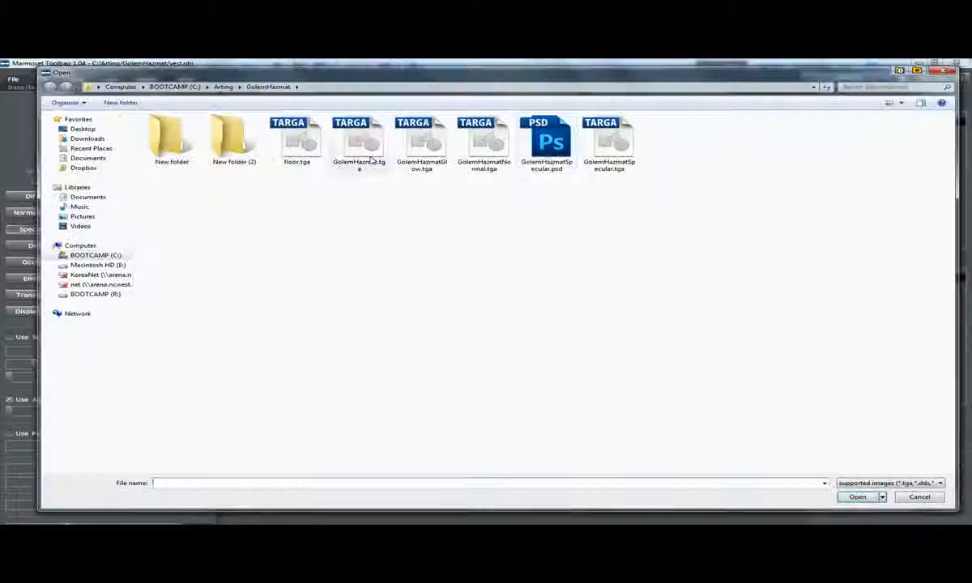
double_click(609, 142)
Switch to Photoshop and compare the Alpha 1 channel of GolemHazmatSpecular.tga with its RGB channels
key("alt+Tab")
key("alt+Tab")
key("alt+Tab")
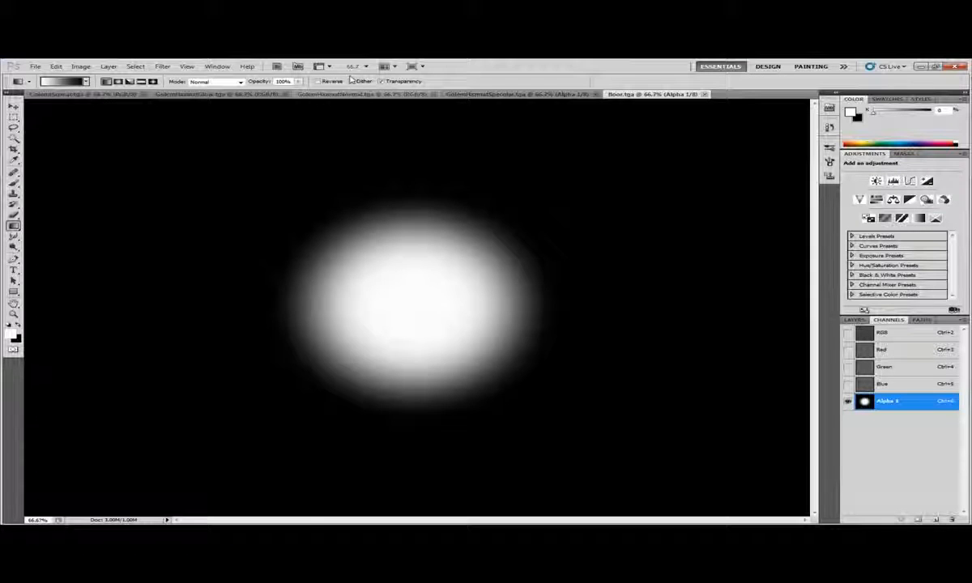
left_click(466, 96)
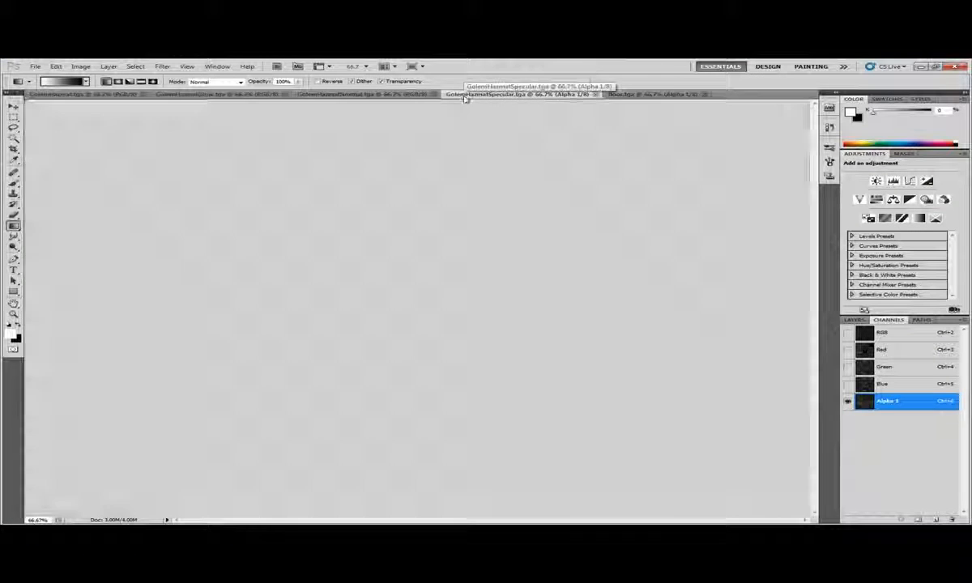
left_click(469, 95)
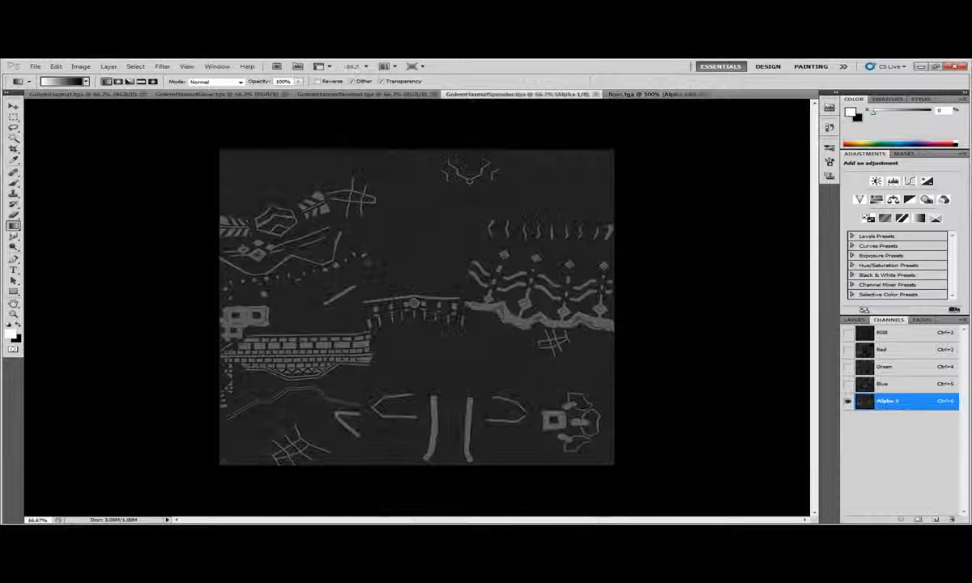
left_click(848, 334)
left_click(863, 337)
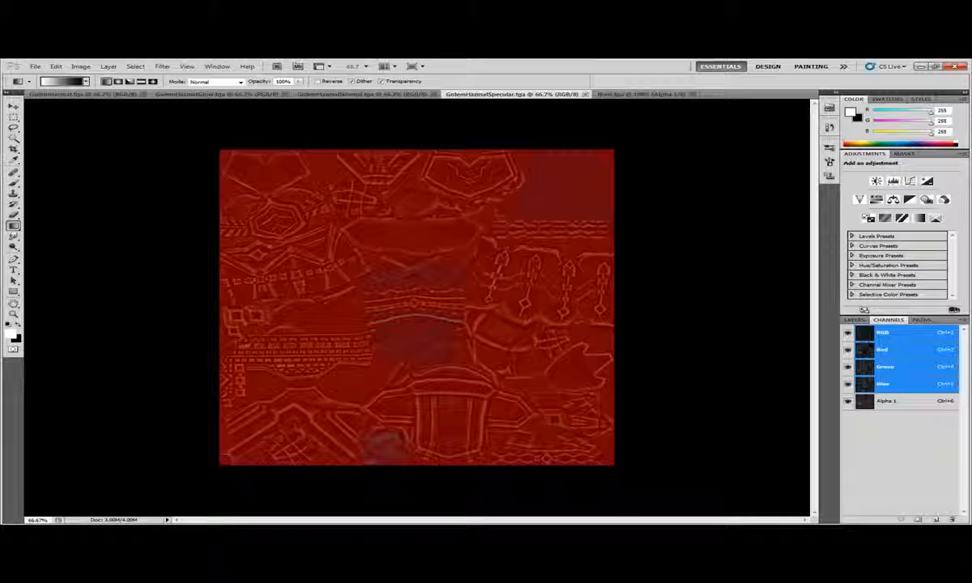
left_click(862, 401)
left_click(848, 402)
left_click(865, 343)
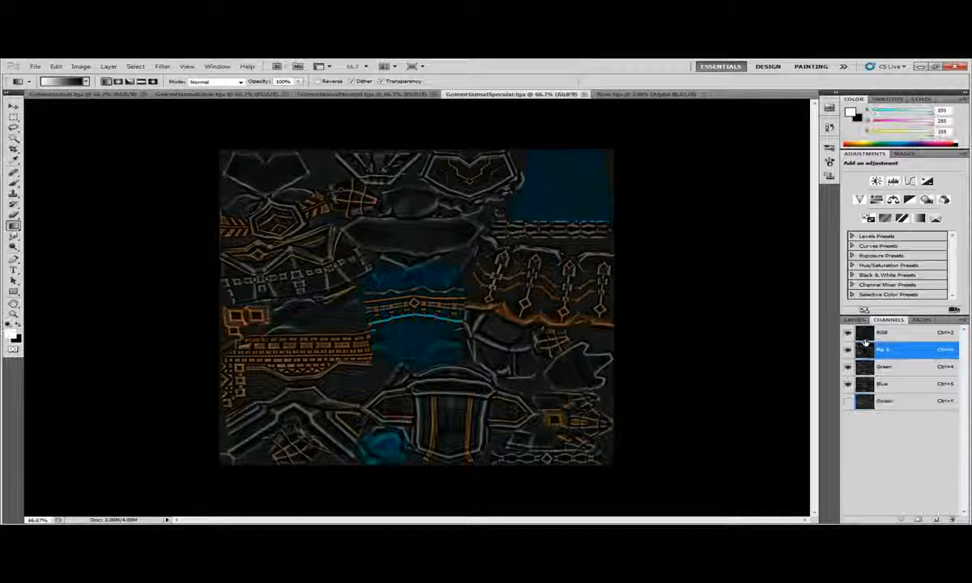
left_click(865, 335)
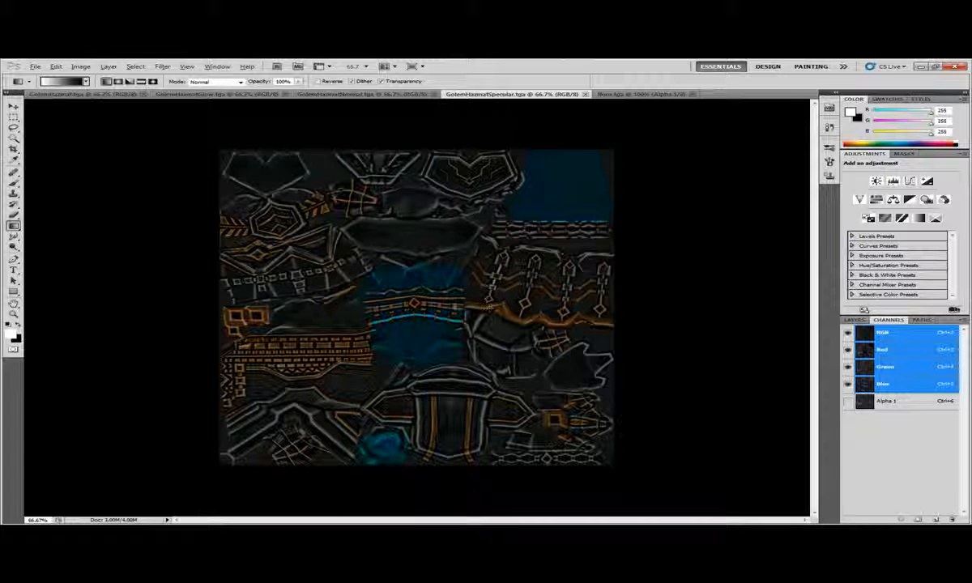
Switch back to Marmoset Toolbag and examine the specular response on the golem from slightly different angles
key("alt+Tab")
key("alt+Tab")
key("alt+Tab")
key("alt+Tab")
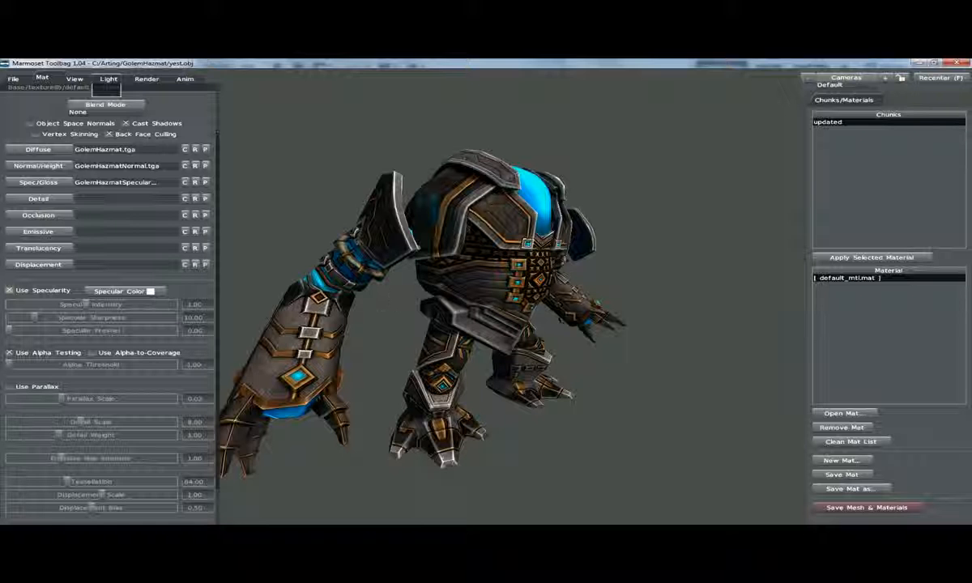
left_click_drag(360, 279, 391, 302)
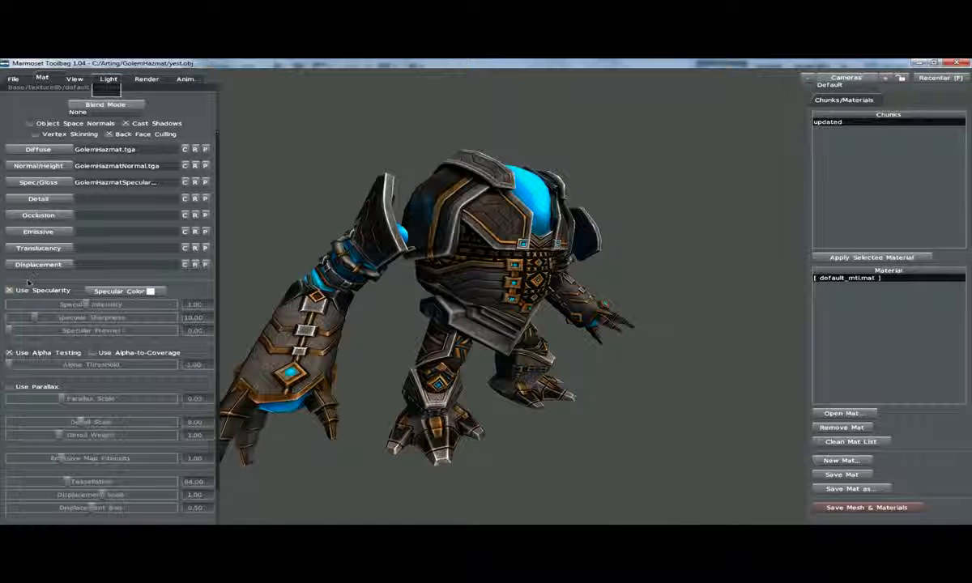
left_click_drag(285, 297, 324, 300)
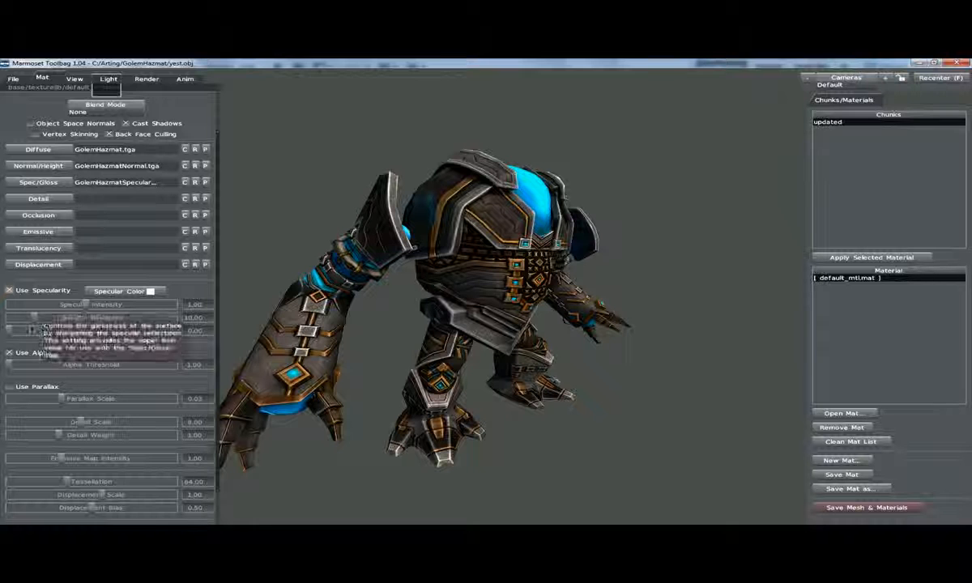
left_click_drag(320, 315, 315, 311)
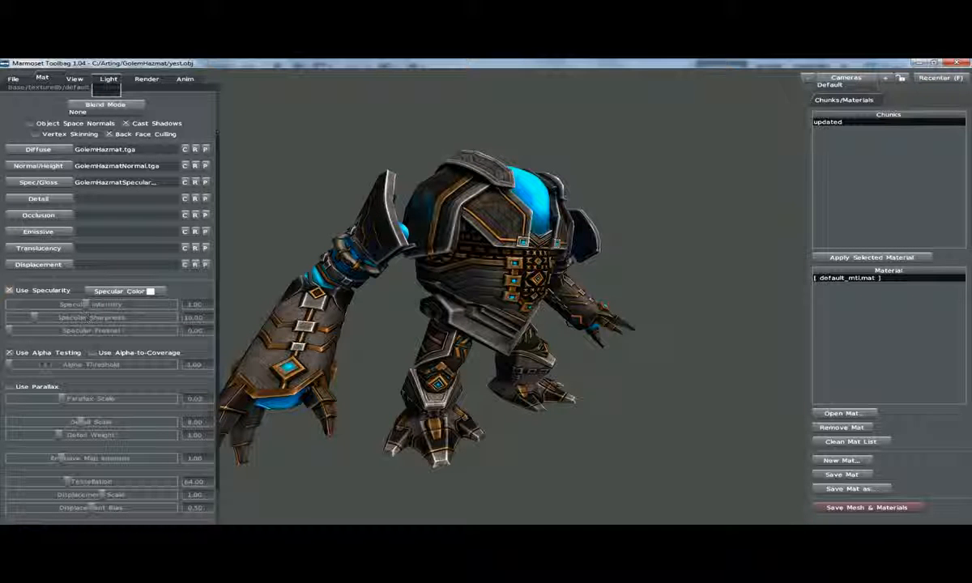
Test the material's alpha threshold at about 0.50, bring it back down and disable Use Alpha Testing
left_click(10, 365)
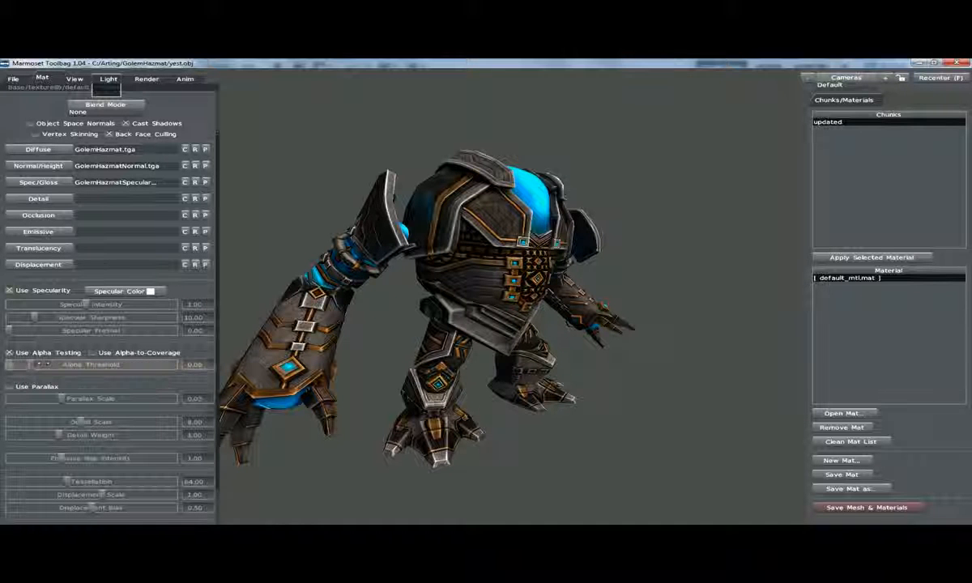
left_click_drag(10, 365, 107, 365)
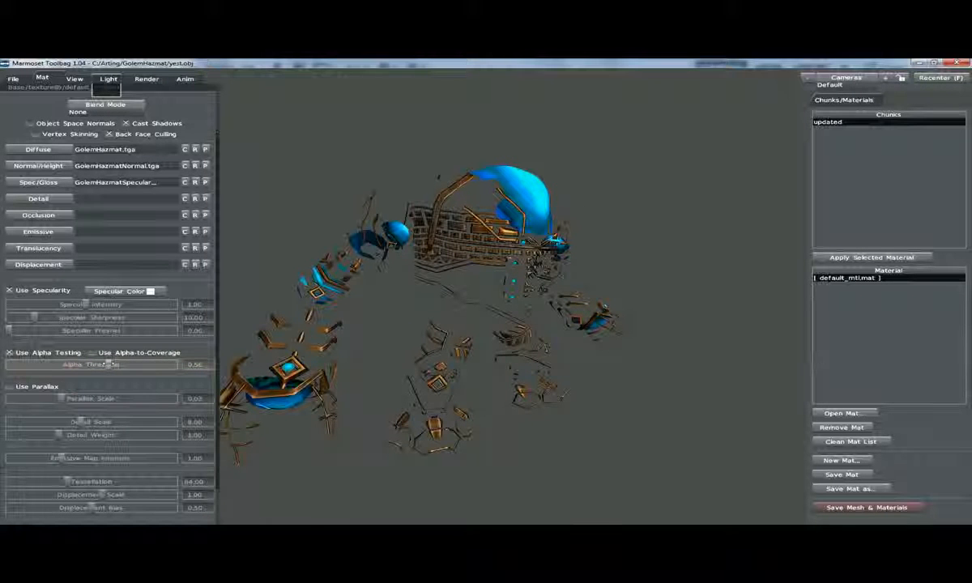
left_click_drag(108, 365, 11, 360)
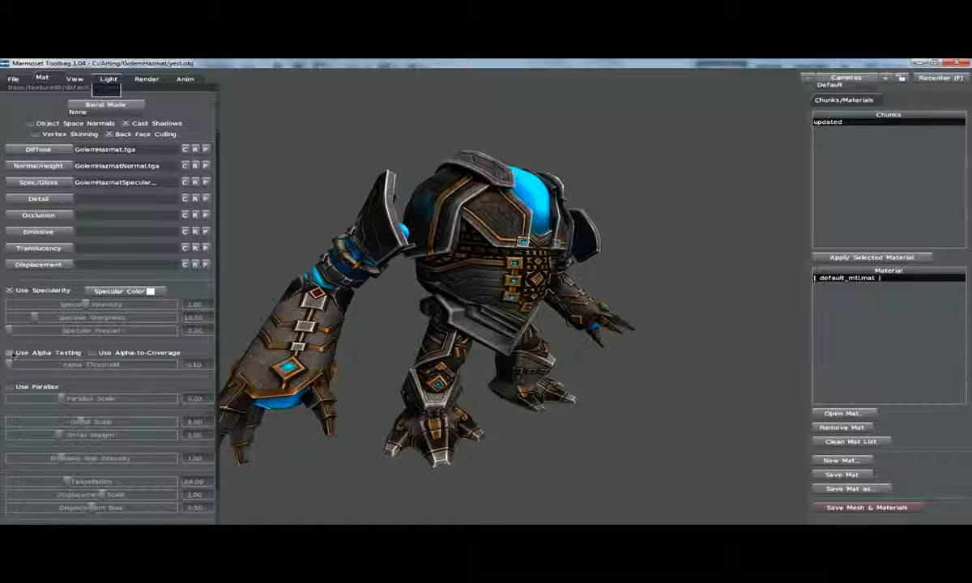
left_click(10, 354)
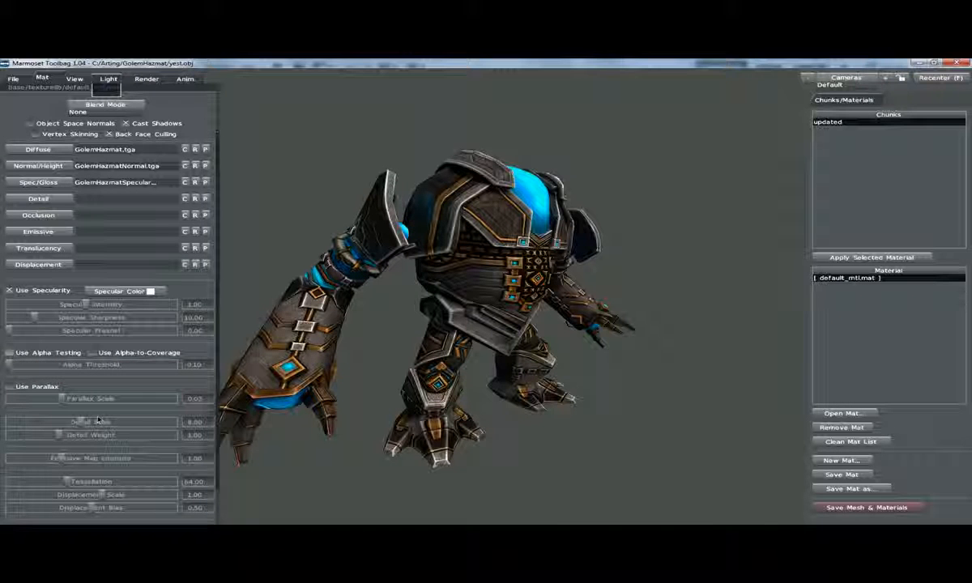
Load GolemHazmatGlow.tga as the emissive map and reduce the emissive map intensity to below 1
scroll(81, 422, "down", 3)
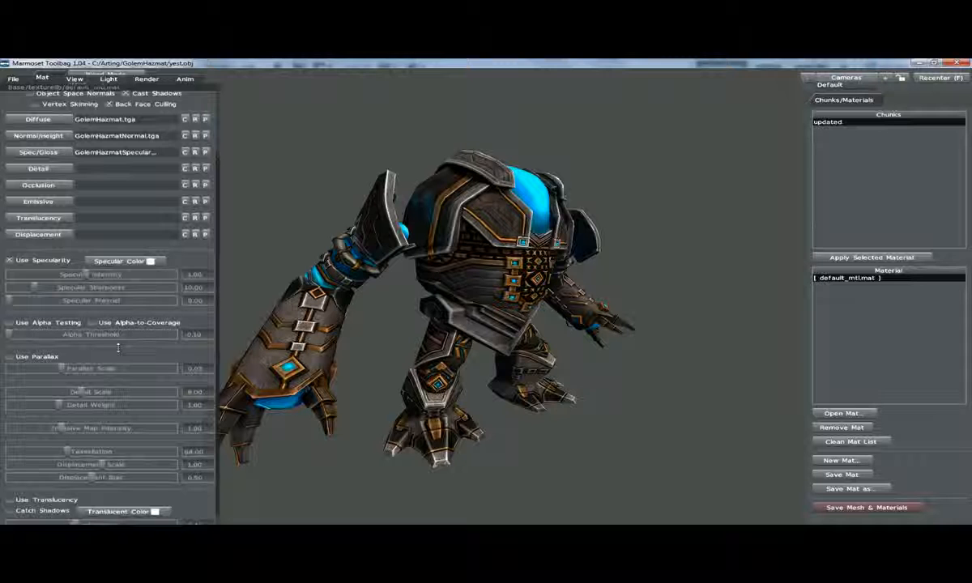
left_click(50, 204)
double_click(418, 150)
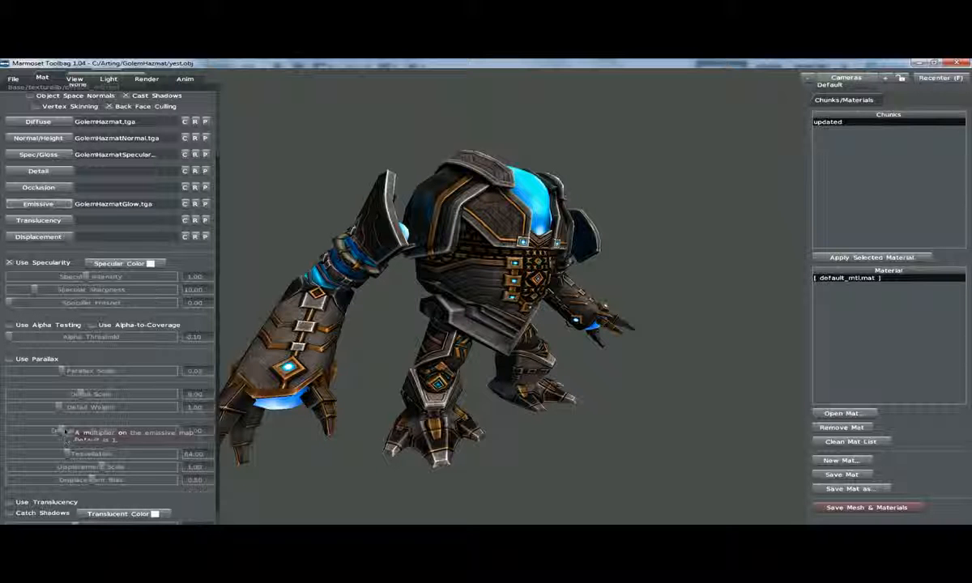
left_click_drag(62, 432, 53, 407)
mouse_move(455, 285)
left_mouse_down()
mouse_move(382, 288)
mouse_move(466, 289)
left_mouse_up()
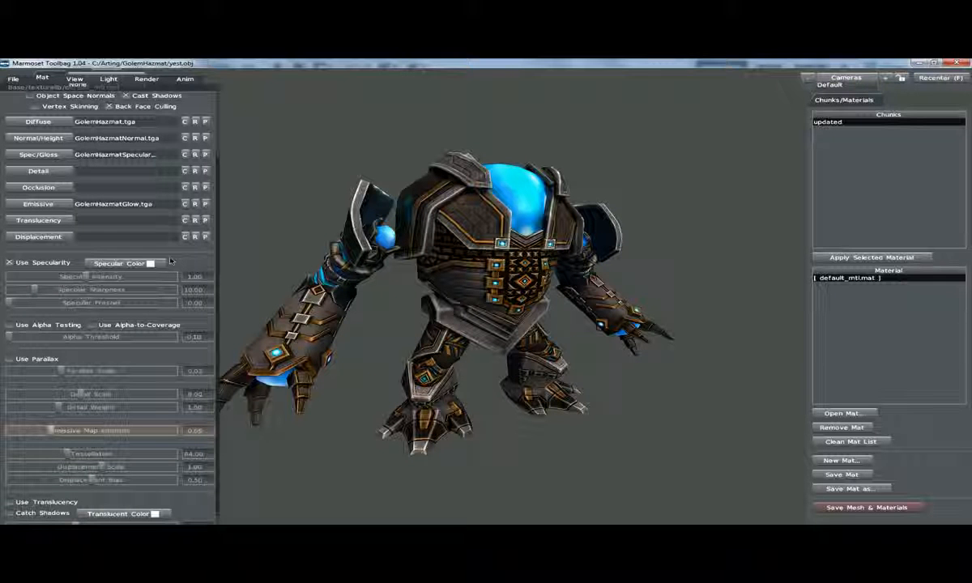
Draw the Sunlight skybox behind the golem and examine the model against it from the front and back
left_click(108, 78)
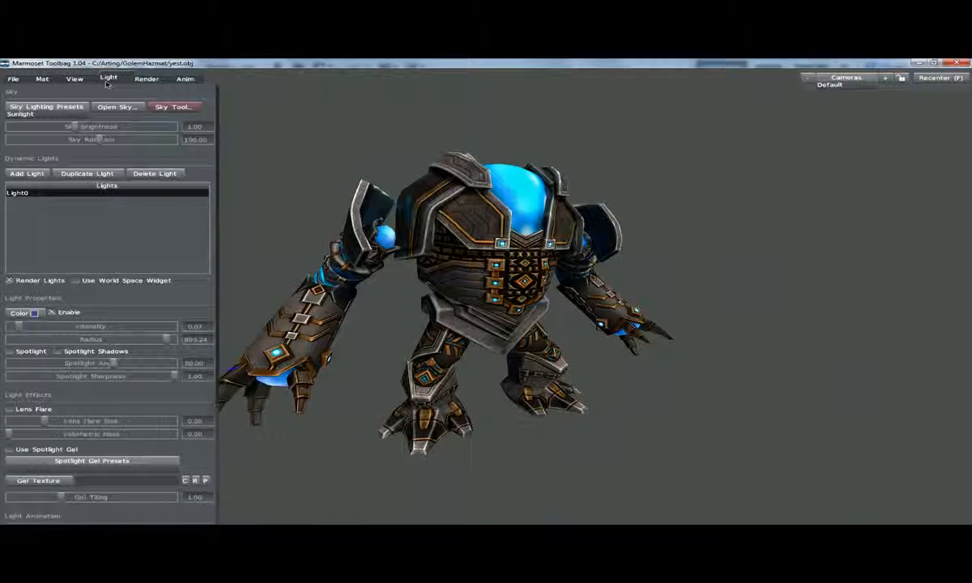
left_click(74, 78)
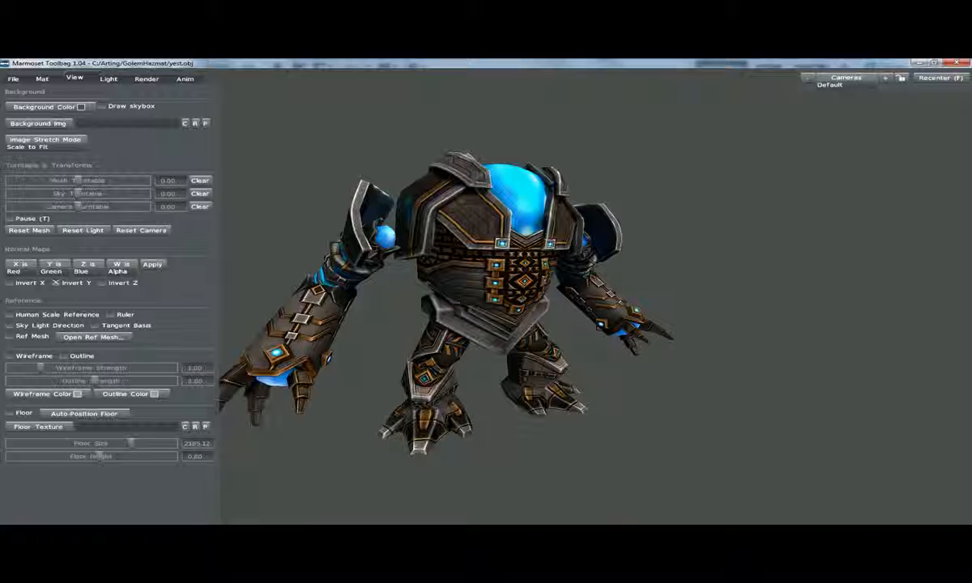
left_click(102, 106)
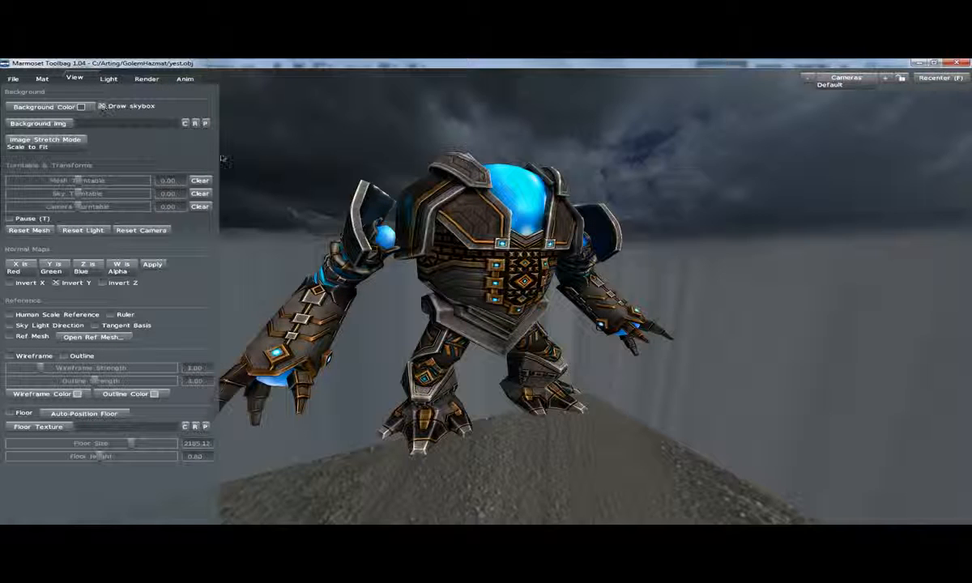
left_click_drag(332, 187, 708, 219)
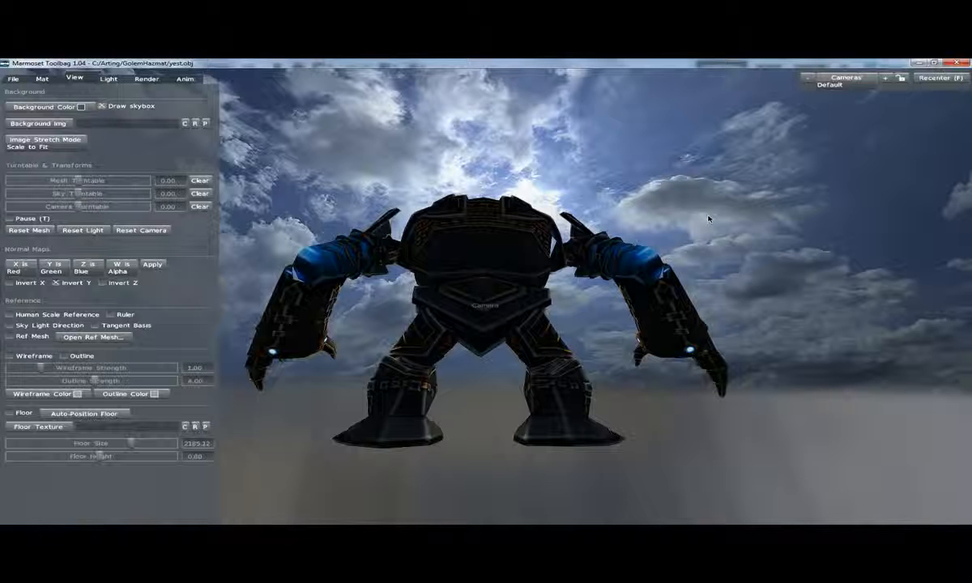
left_click_drag(528, 185, 559, 162)
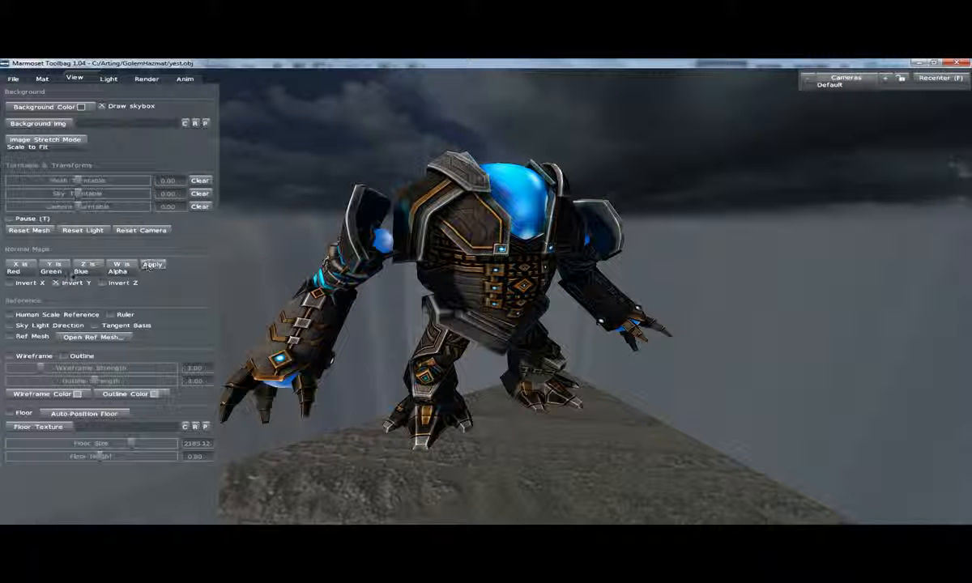
Compare the golem's normal map with Invert Y off and on, applying each setting
left_click(56, 283)
left_click(152, 265)
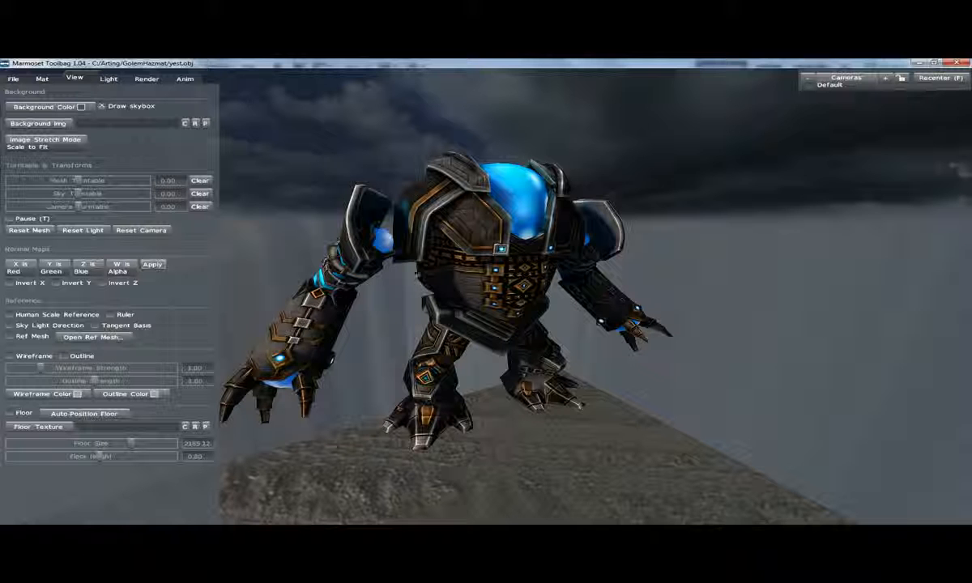
left_click(56, 283)
left_click(161, 268)
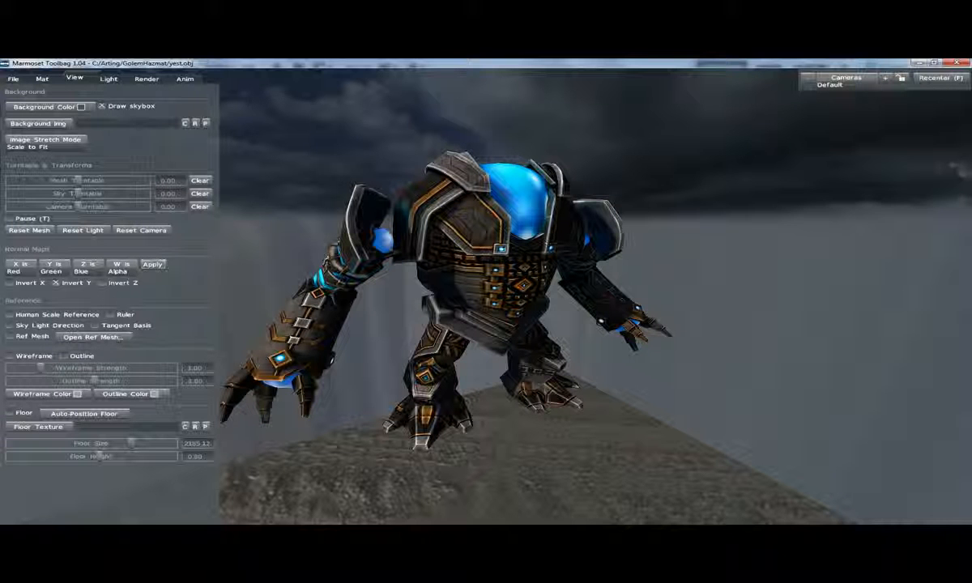
Enable a floor under the golem with floor.tga as its texture and stop drawing the skybox
left_click(9, 413)
left_click_drag(395, 331, 454, 343)
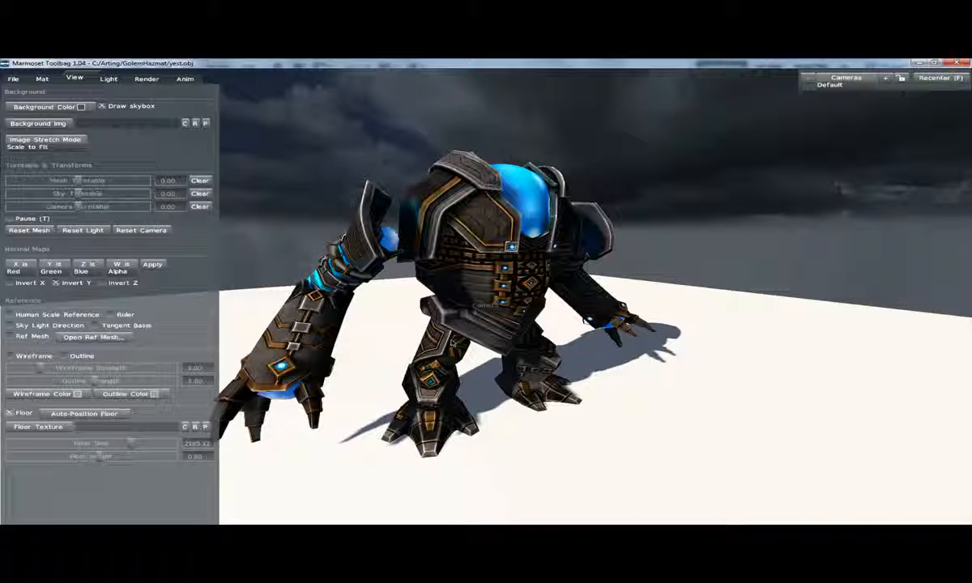
left_click(58, 428)
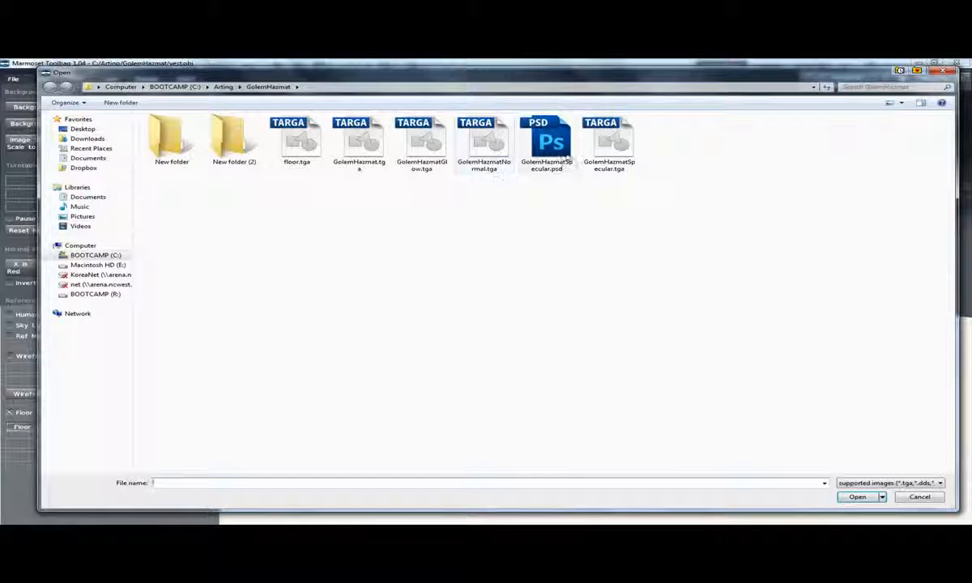
double_click(322, 143)
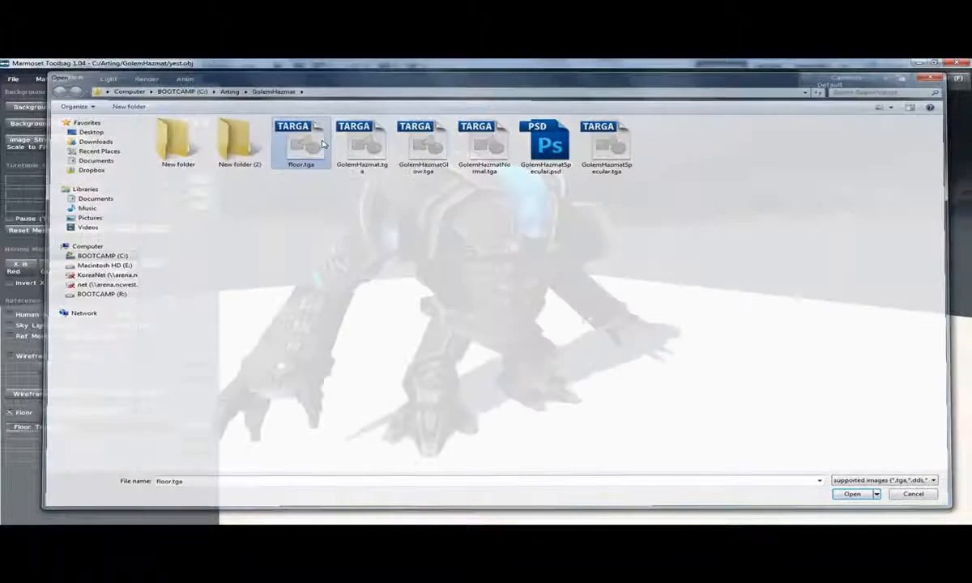
left_click_drag(322, 143, 207, 162)
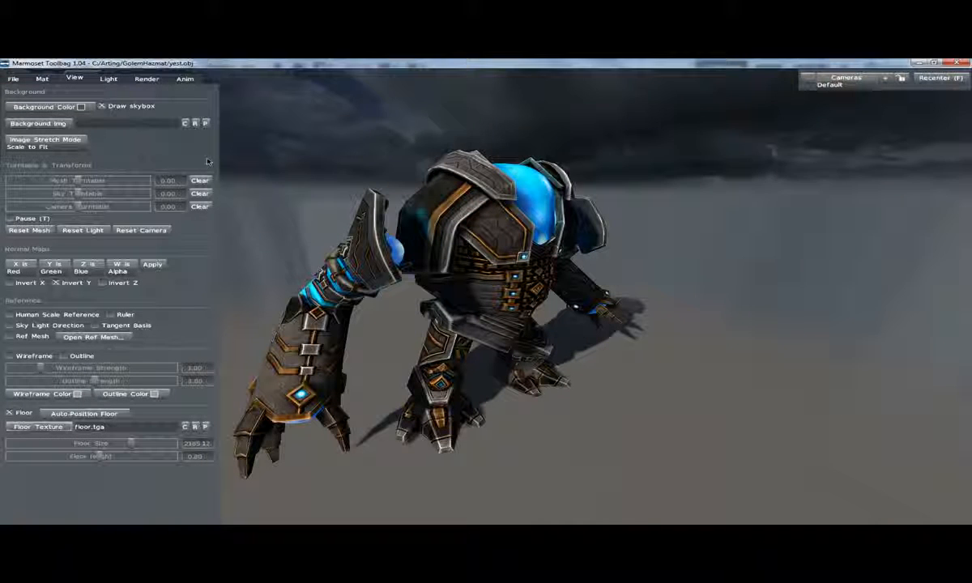
left_click(103, 106)
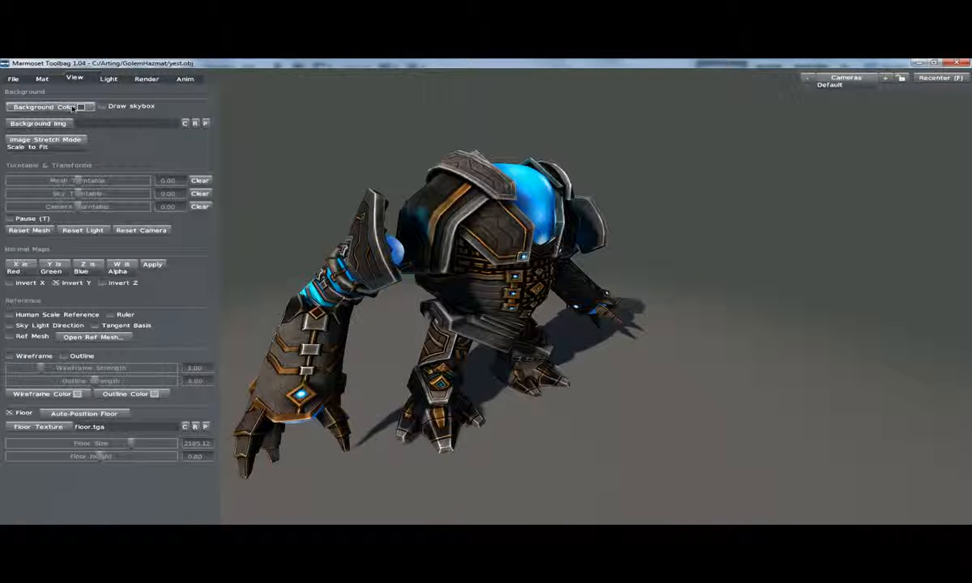
Try a bright magenta background color of about red 218, green 0 and blue 255 behind the golem
left_click(73, 107)
left_click_drag(427, 390, 428, 438)
left_click_drag(243, 424, 413, 347)
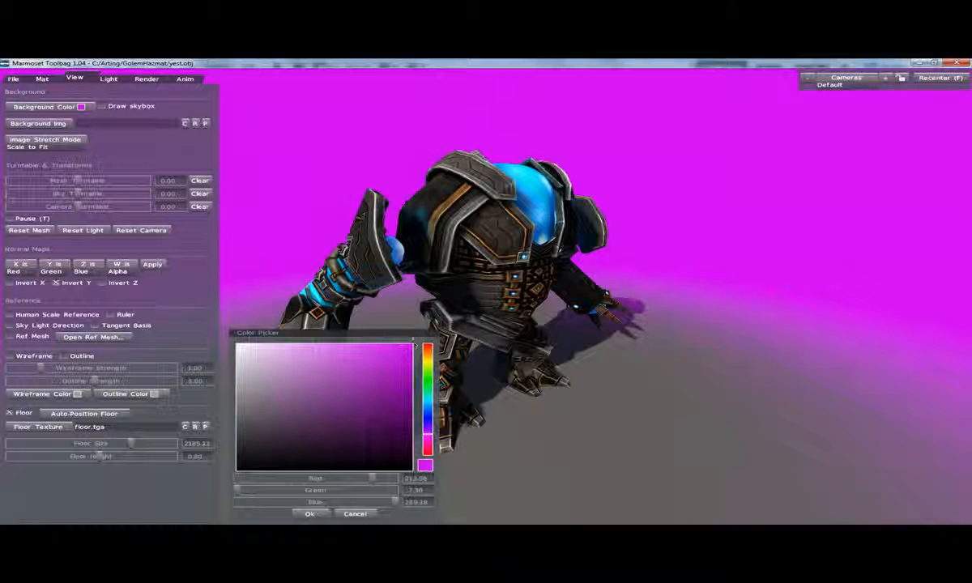
left_click(309, 513)
left_click_drag(310, 510, 432, 378)
left_click_drag(640, 320, 568, 321)
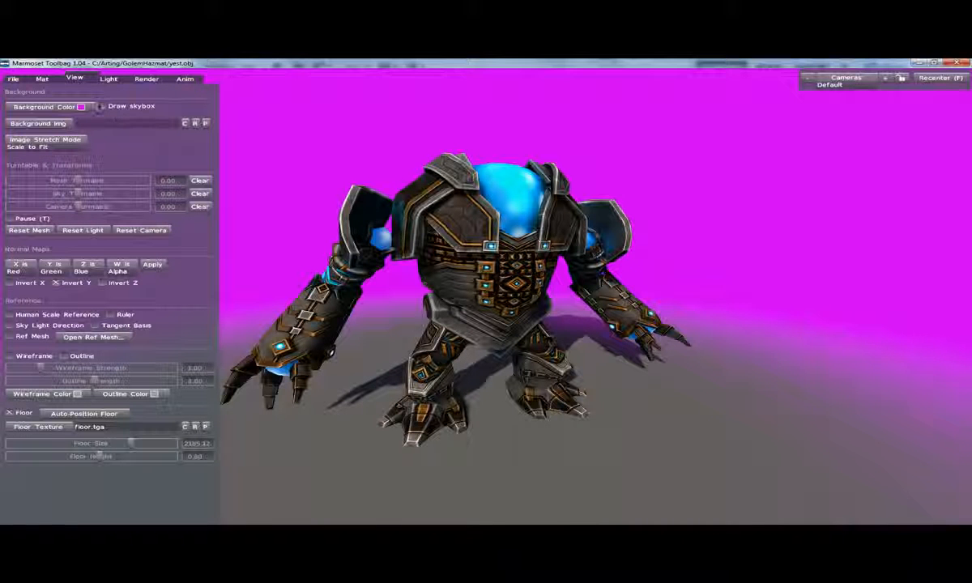
Set the background color to a dark gray of about red 81, green 75 and blue 81
left_click(81, 106)
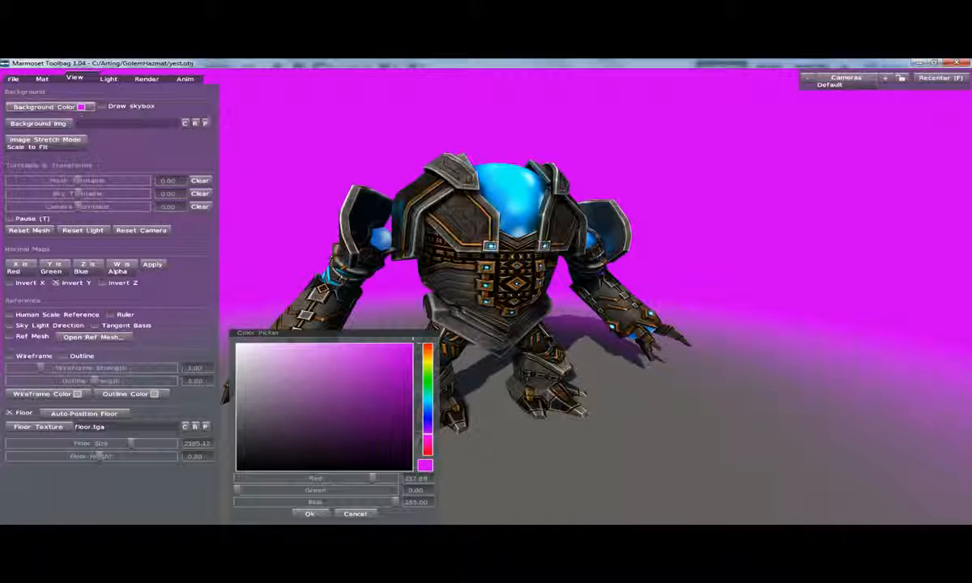
left_click_drag(275, 386, 252, 433)
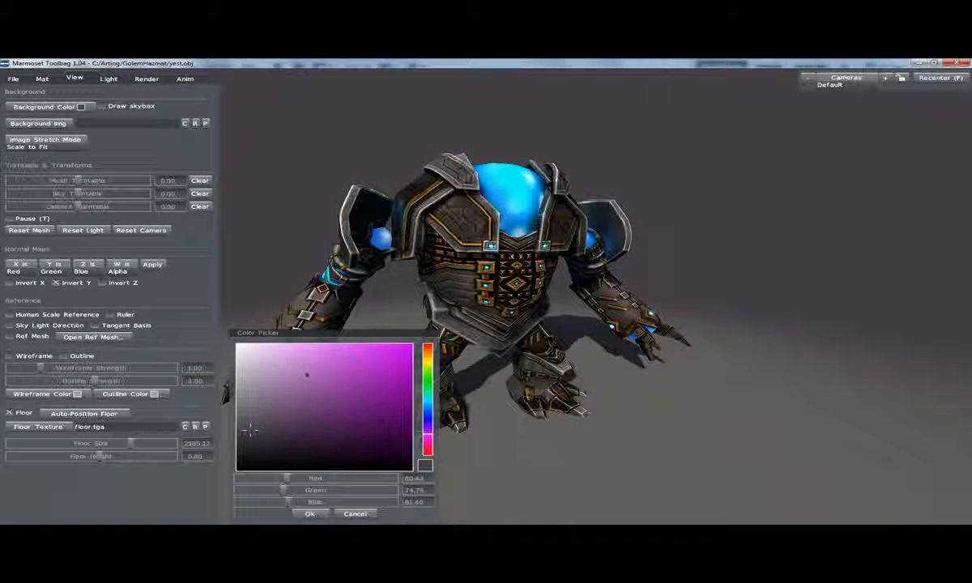
left_click(310, 514)
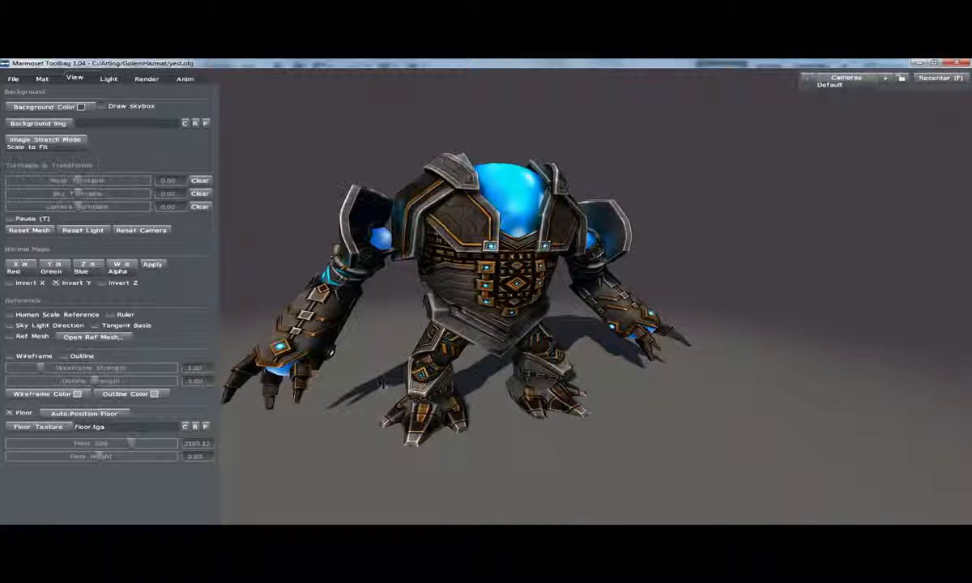
left_click_drag(486, 381, 423, 333)
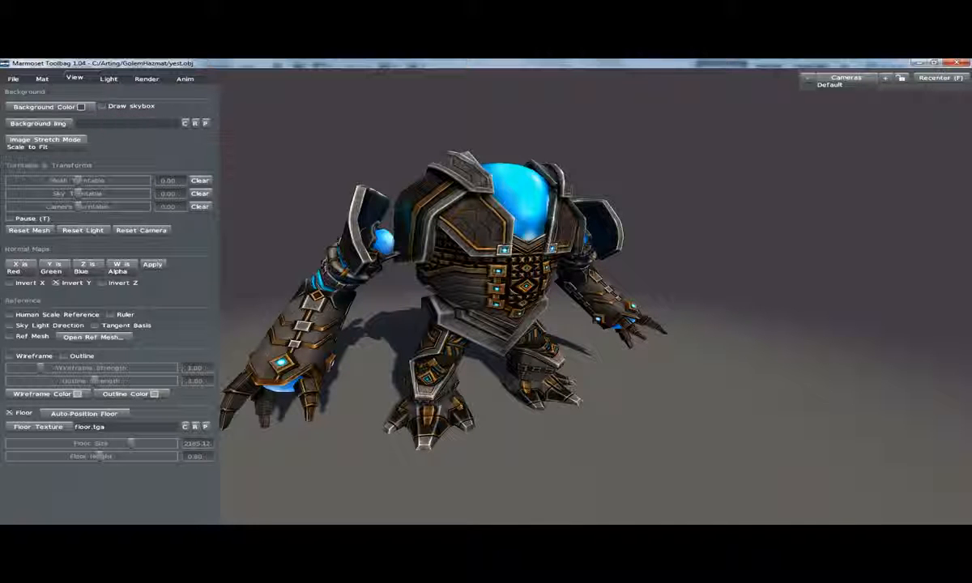
left_click(107, 79)
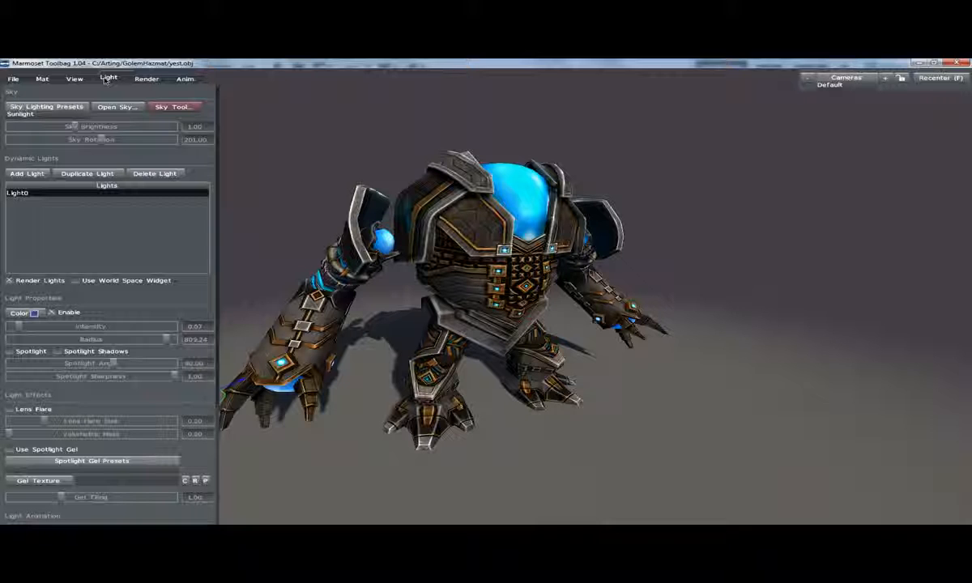
left_click(70, 110)
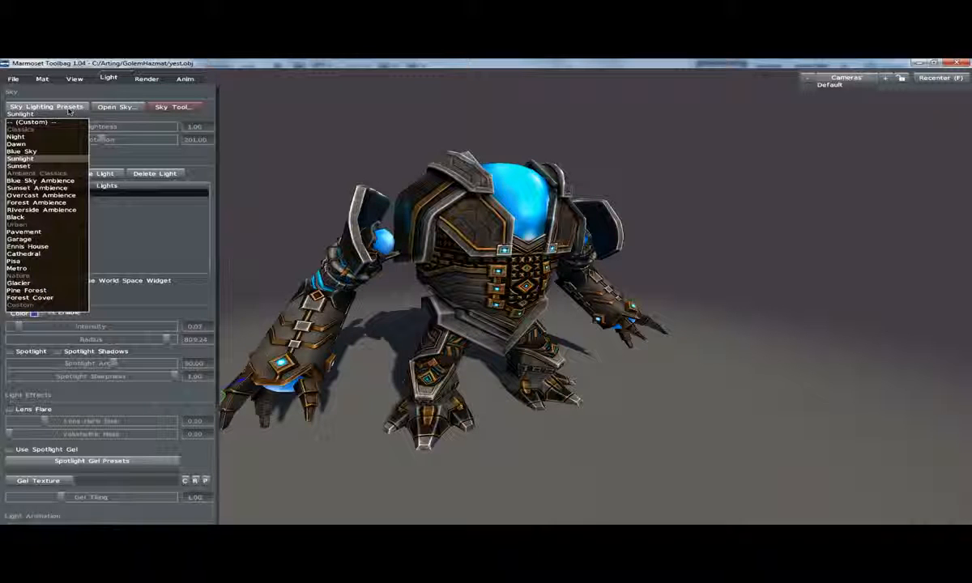
left_click(86, 78)
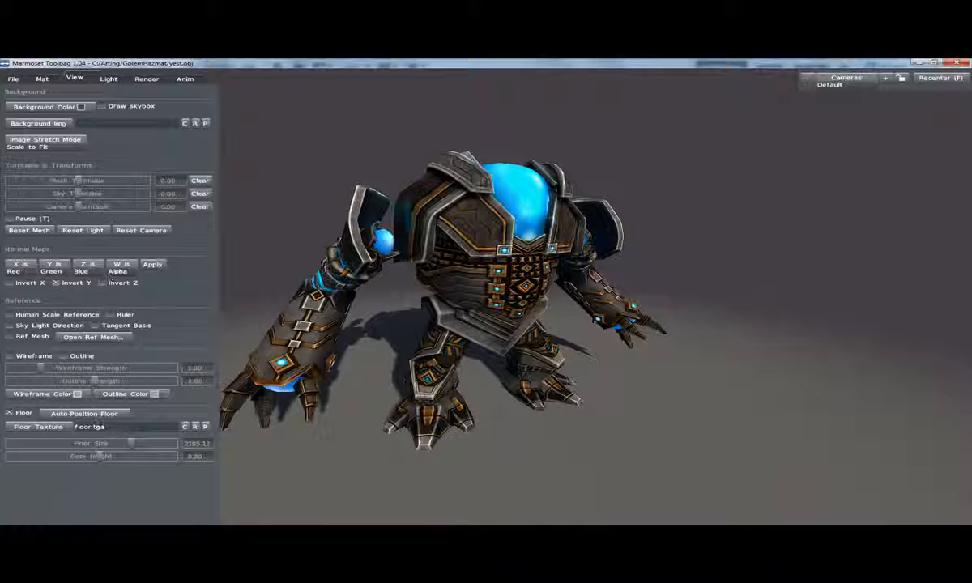
Auto-position the floor under the golem, and enlarge the floor size to about 2712
mouse_move(130, 448)
left_mouse_down()
mouse_move(162, 440)
mouse_move(100, 438)
mouse_move(135, 437)
mouse_move(96, 456)
left_mouse_up()
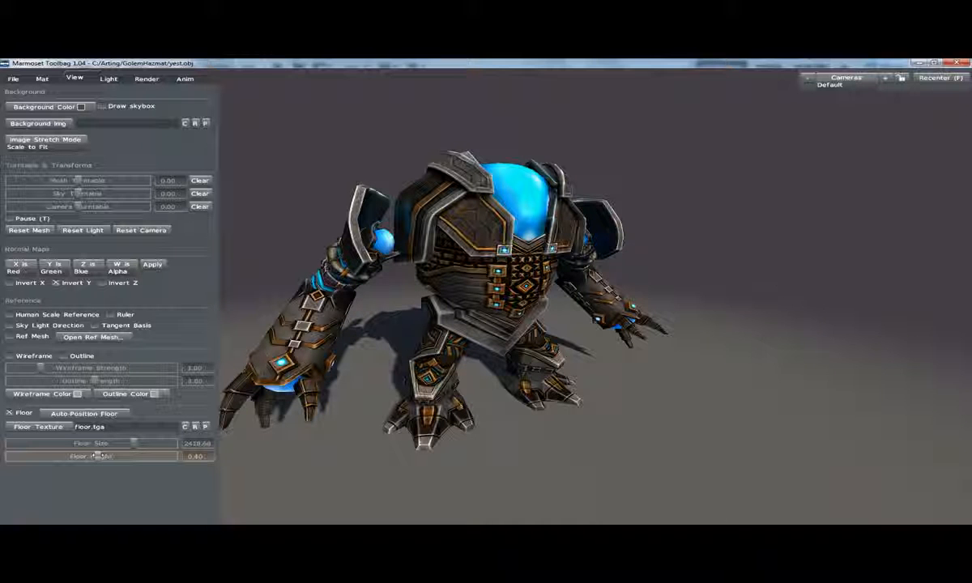
left_click(73, 415)
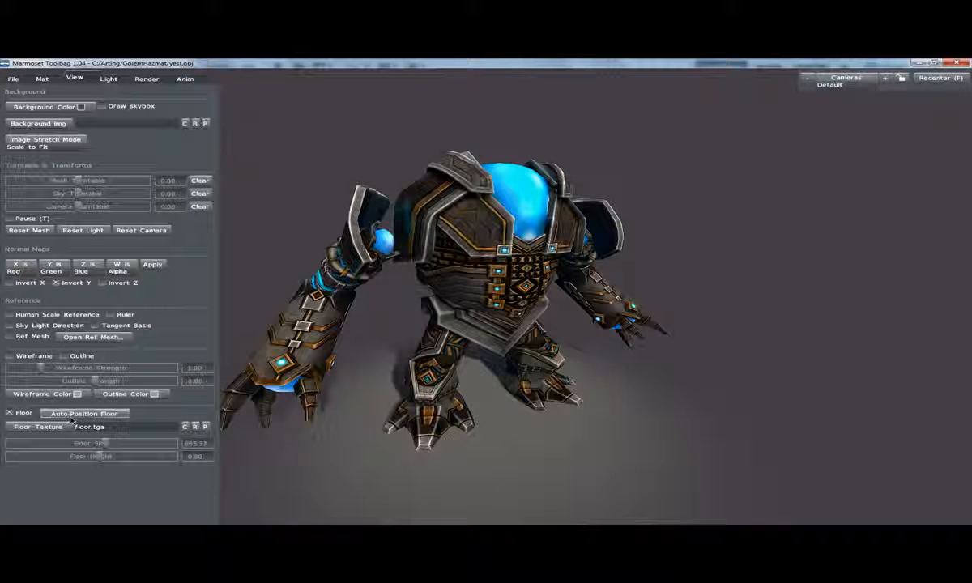
left_click_drag(103, 443, 137, 444)
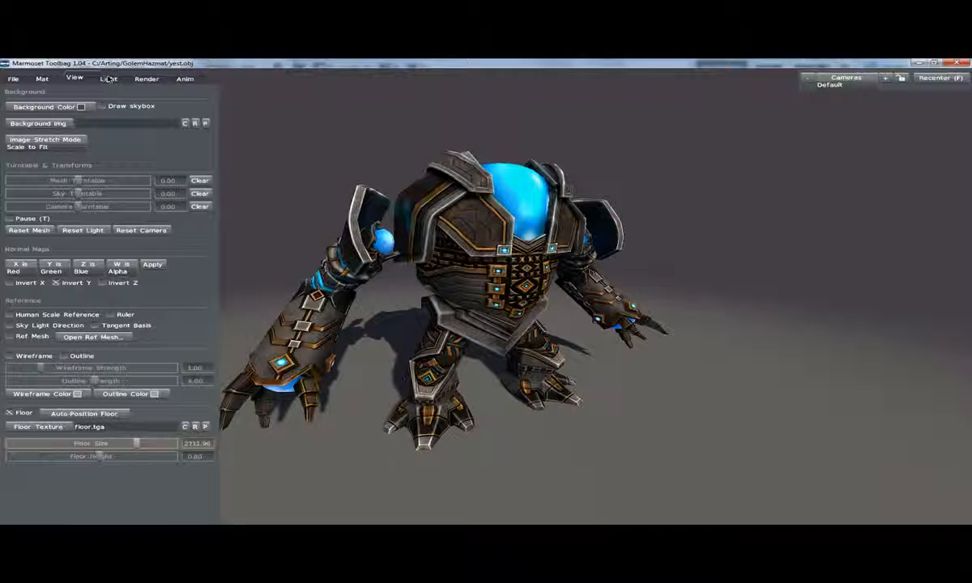
Try the Blue Sky lighting preset on the golem in place of Sunlight
left_click(108, 78)
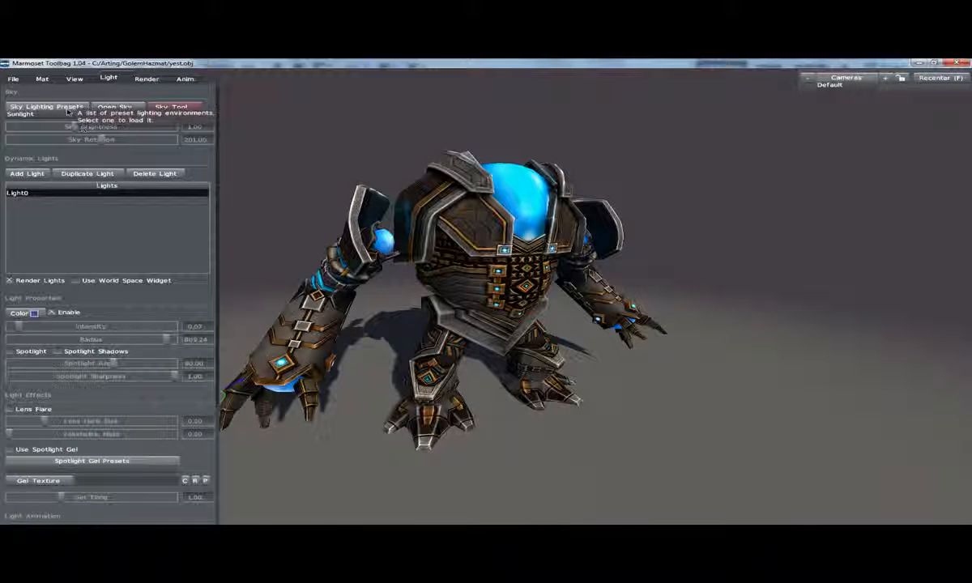
left_click(68, 109)
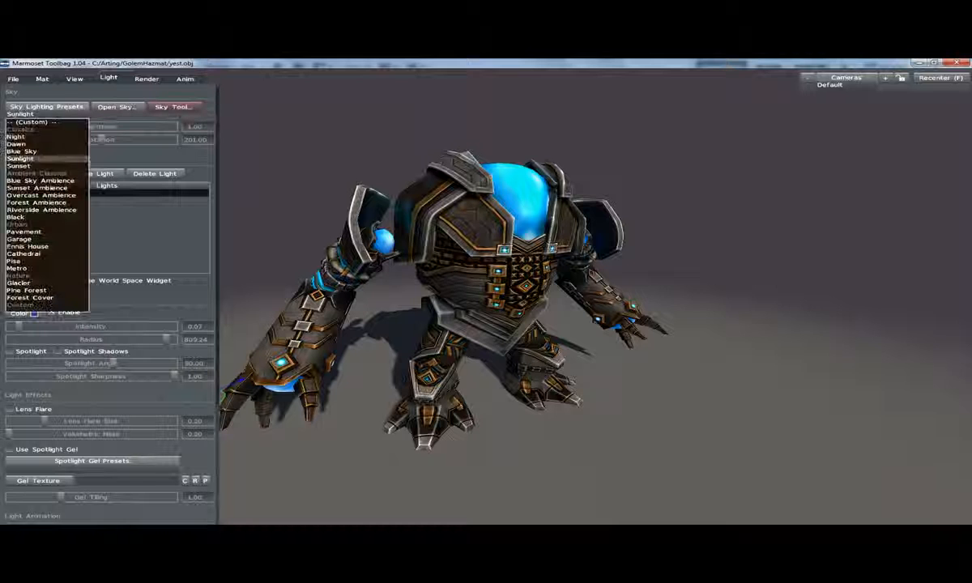
left_click(46, 161)
left_click(31, 106)
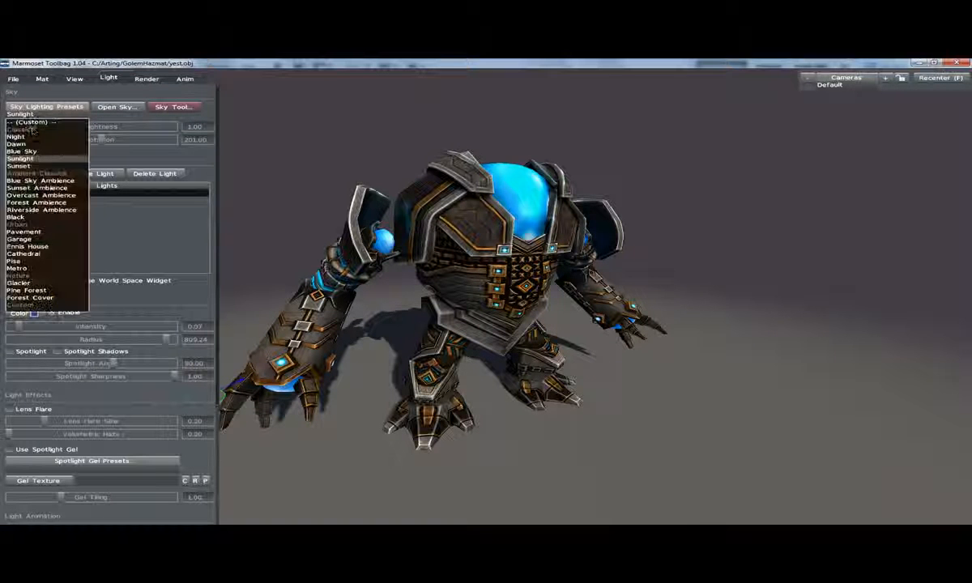
left_click(25, 151)
Rotate the sky lighting around the golem to compare shadow directions, ending at a sky rotation of about 75
left_click_drag(455, 287, 503, 309, "shift")
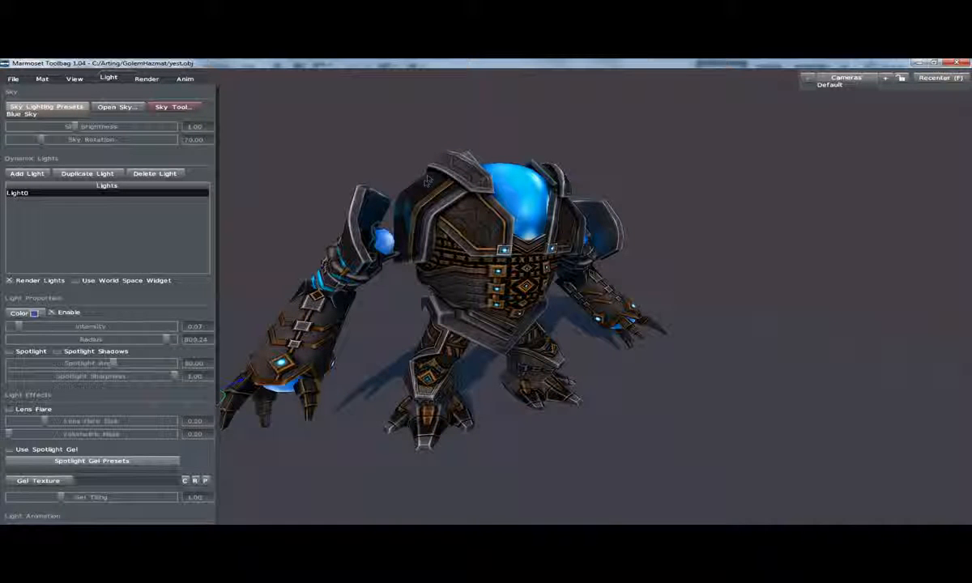
left_click_drag(478, 189, 409, 196, "shift")
mouse_move(86, 140)
left_mouse_down()
mouse_move(44, 140)
mouse_move(124, 139)
mouse_move(80, 139)
mouse_move(98, 139)
left_mouse_up()
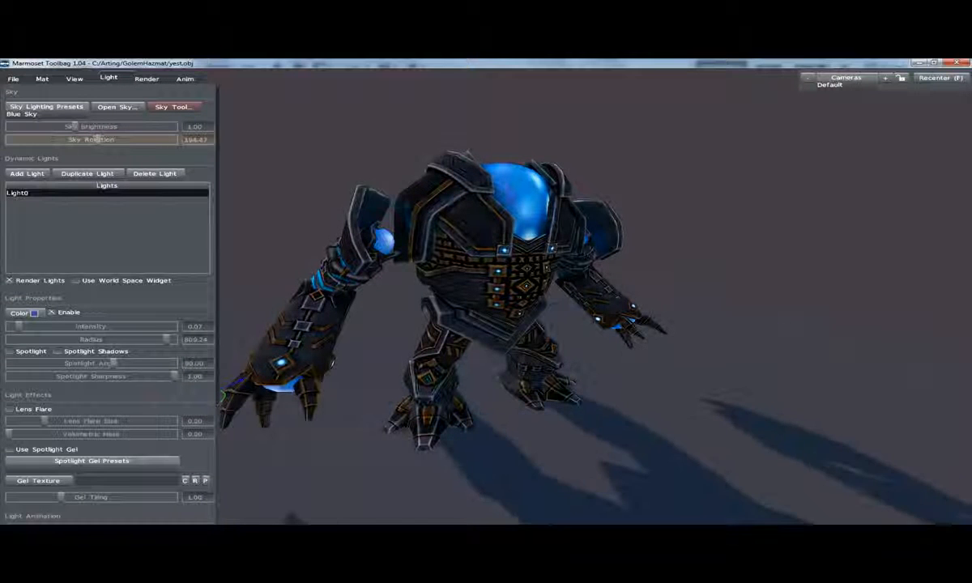
left_click_drag(444, 225, 541, 219, "shift")
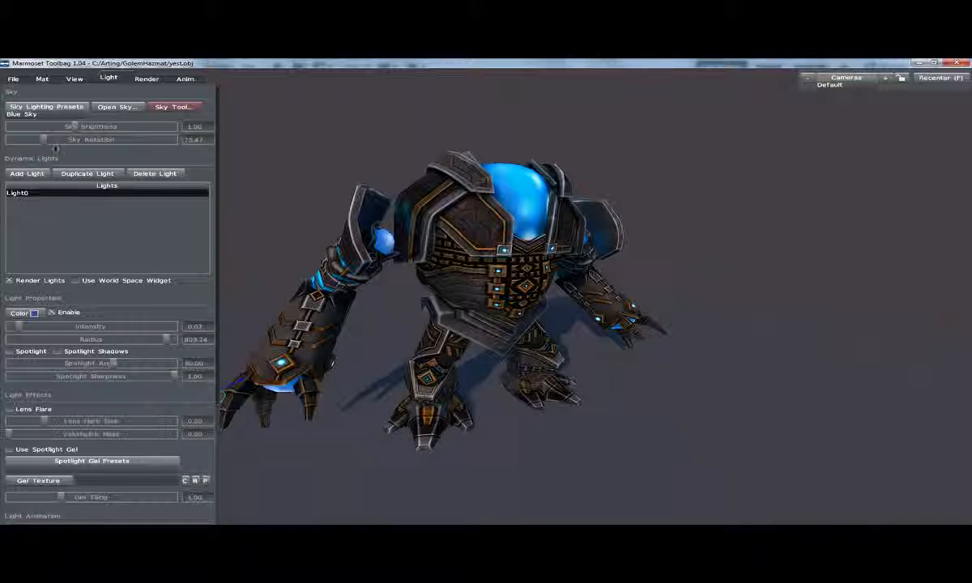
Dim the sky brightness to about 0.12 and raise Light0's intensity to 4.90
left_click_drag(75, 127, 42, 127)
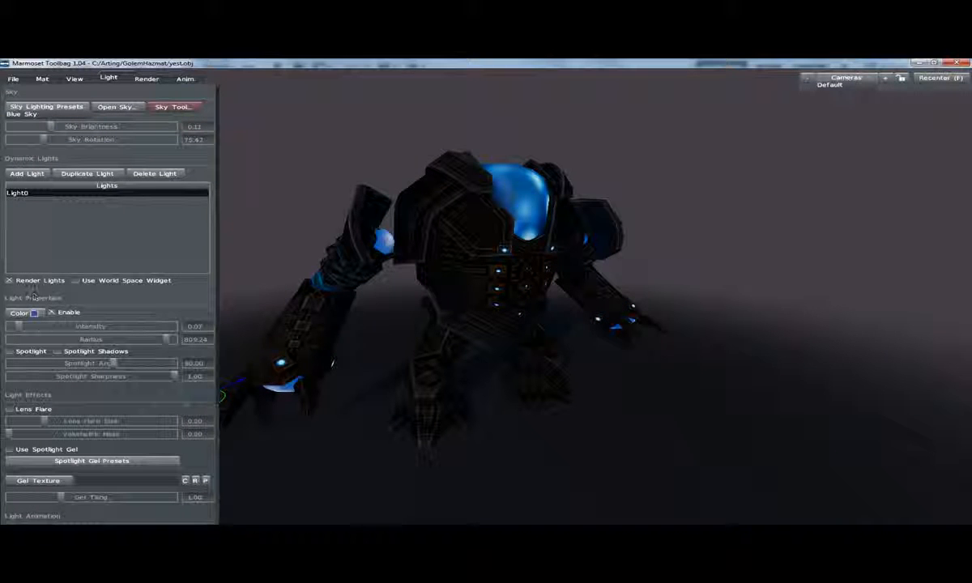
left_click_drag(20, 326, 92, 325)
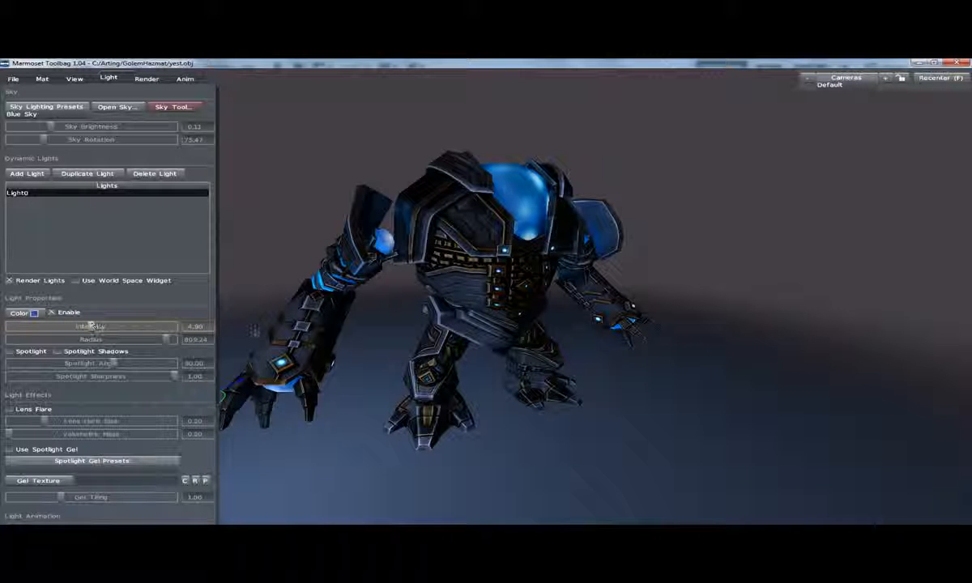
Move Light0 upward and around the golem to test how it lights the model
left_click_drag(307, 329, 330, 326)
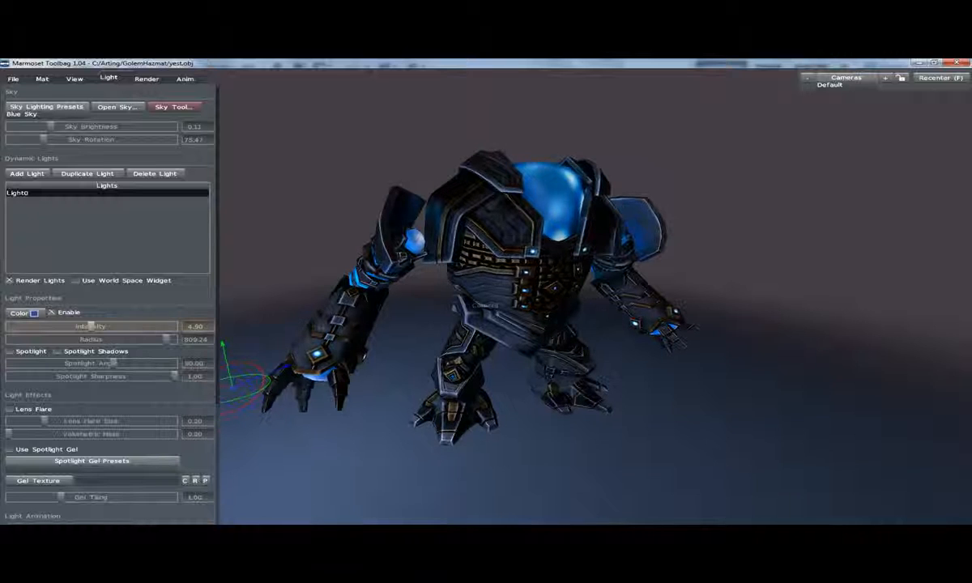
left_click_drag(222, 345, 201, 61)
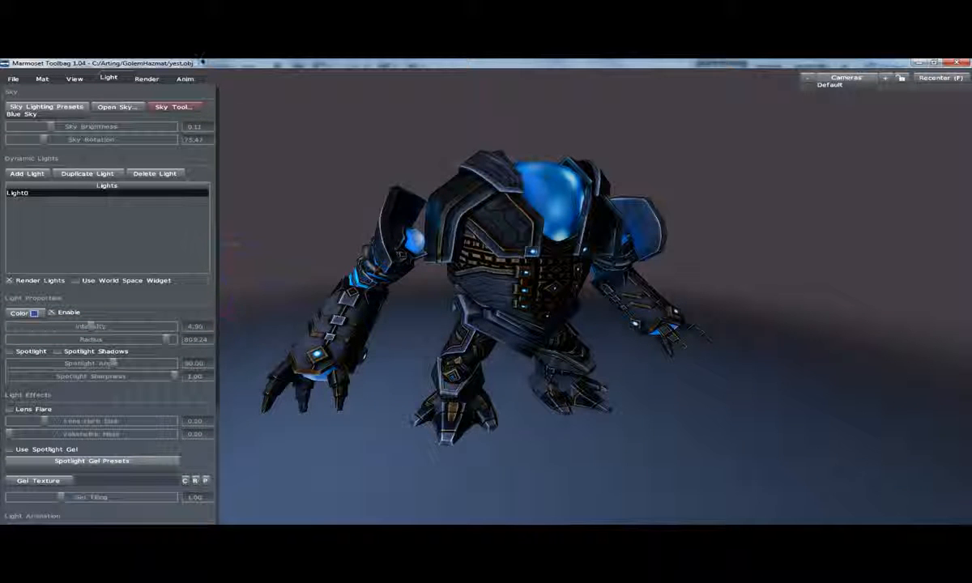
left_click_drag(262, 243, 970, 346)
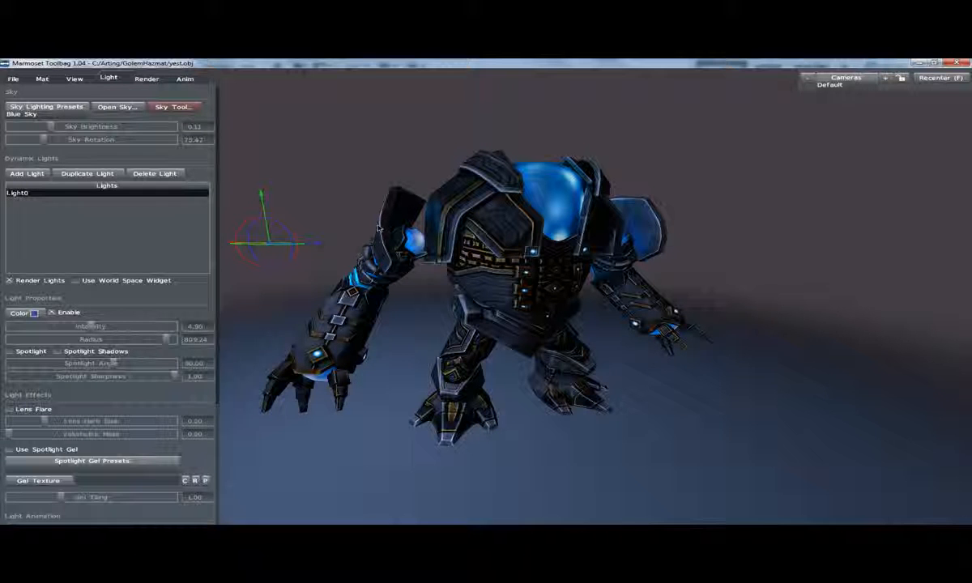
Delete Light0 and set the sky brightness to 1.00
key("Delete")
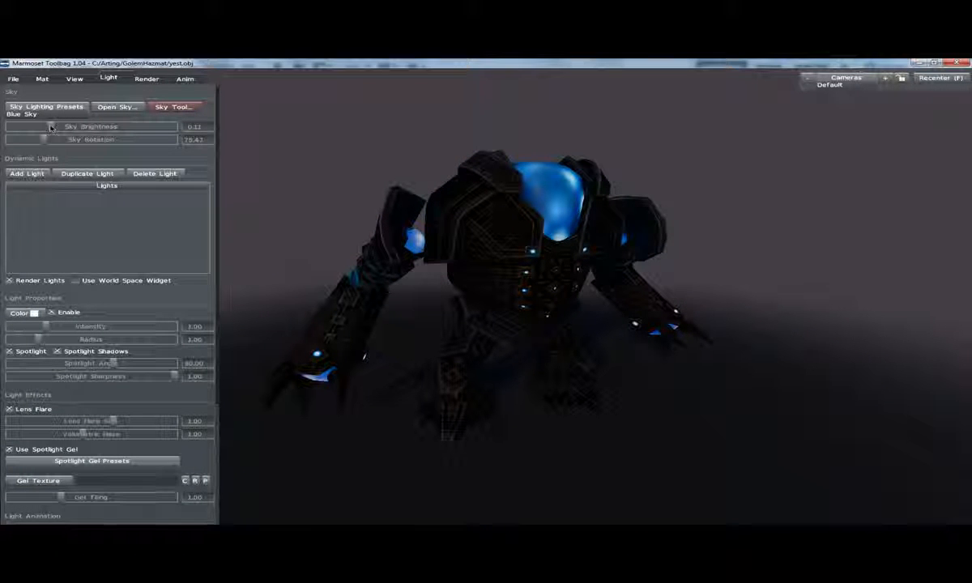
left_click_drag(50, 127, 208, 129)
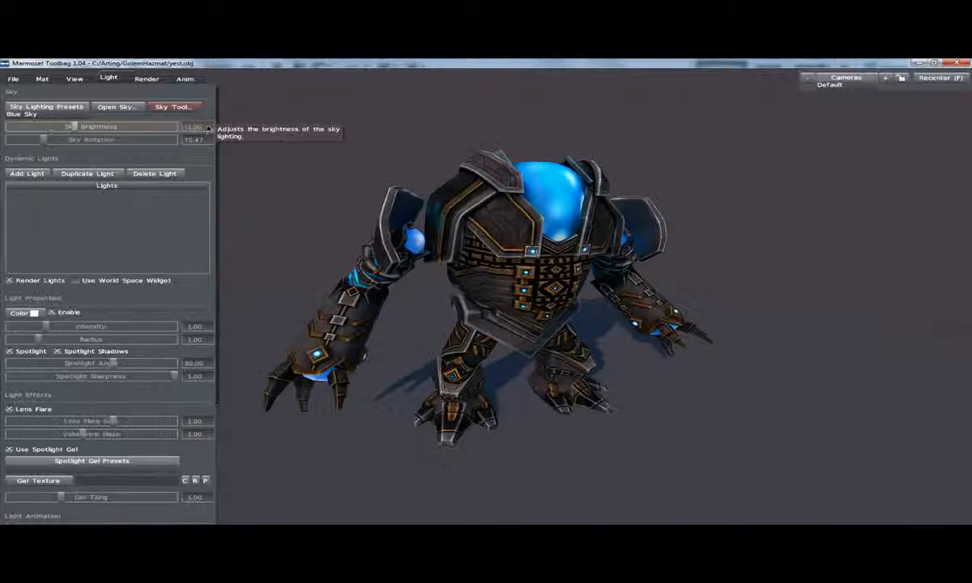
Apply the Sunlight sky preset and rotate the sky to about 298 so the golem's shadow falls to its side
left_click(43, 106)
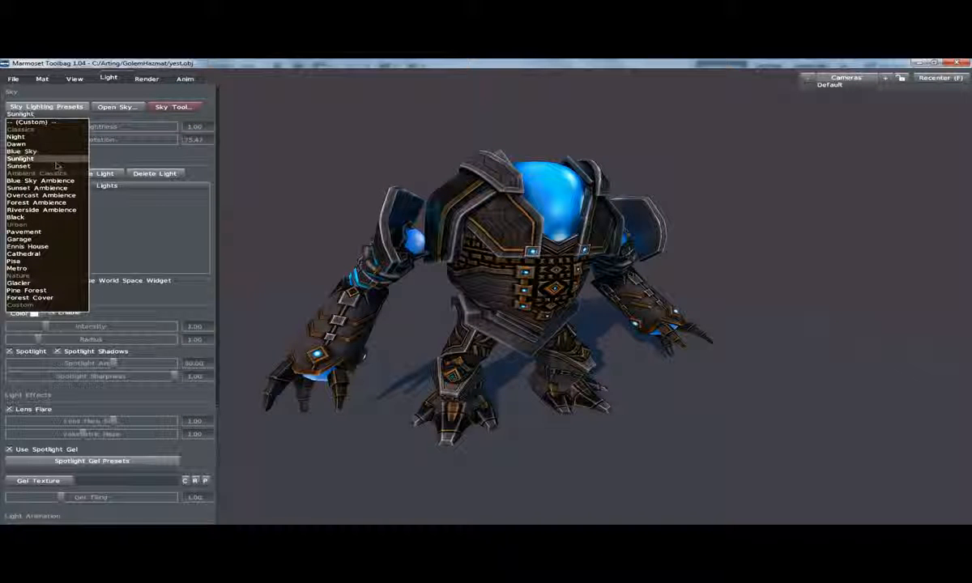
left_click(25, 159)
left_click_drag(519, 324, 627, 324, "shift")
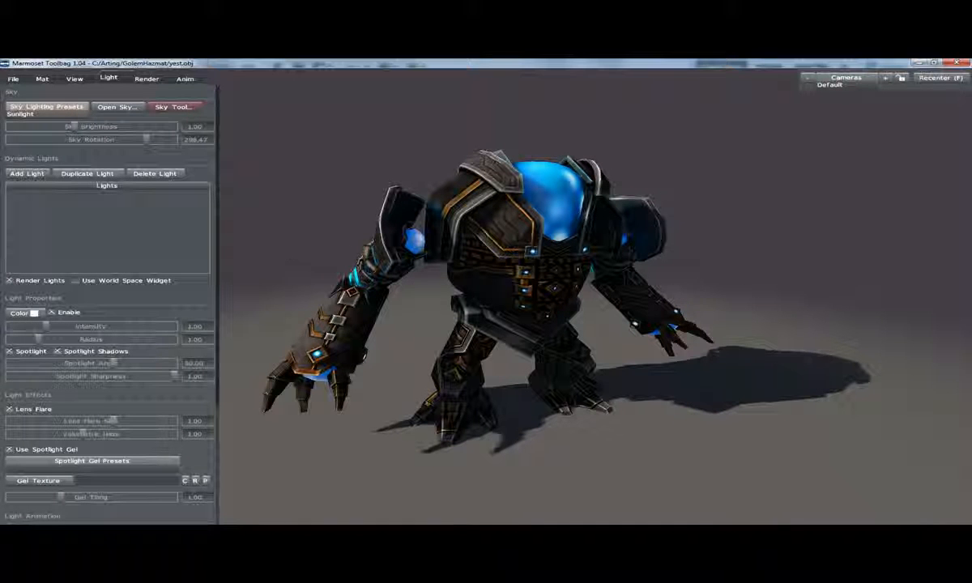
scroll(167, 243, "down", 3)
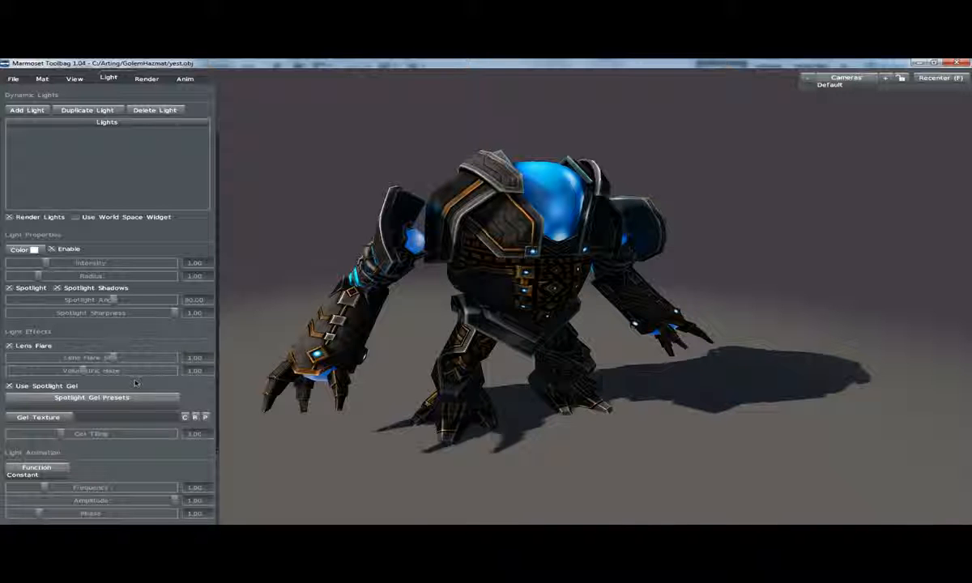
scroll(136, 382, "down", 3)
scroll(127, 298, "up", 3)
scroll(127, 292, "up", 2)
scroll(113, 186, "down", 1)
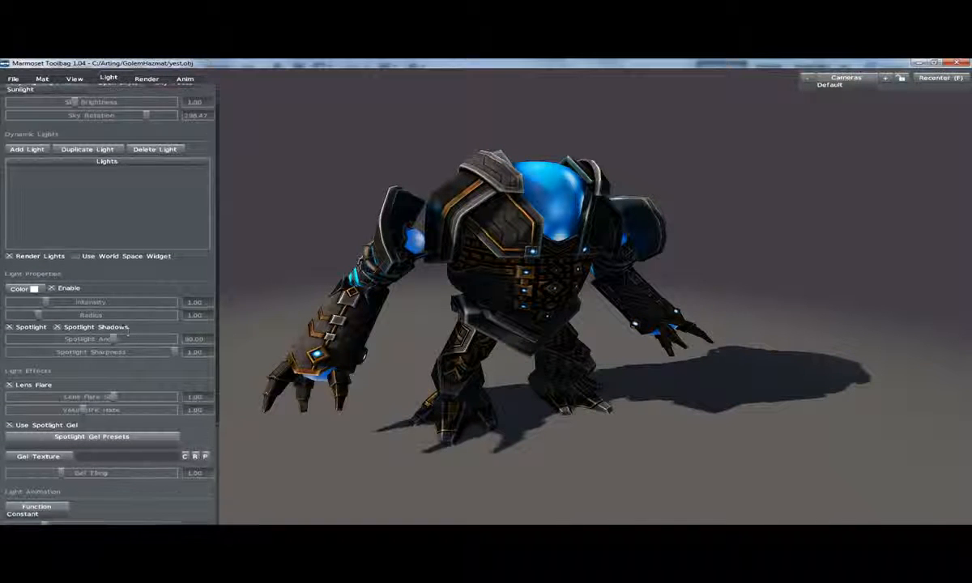
Raise the depth of field's bokeh size to about 0.19 and check the blur on the golem from several angles
left_click(146, 78)
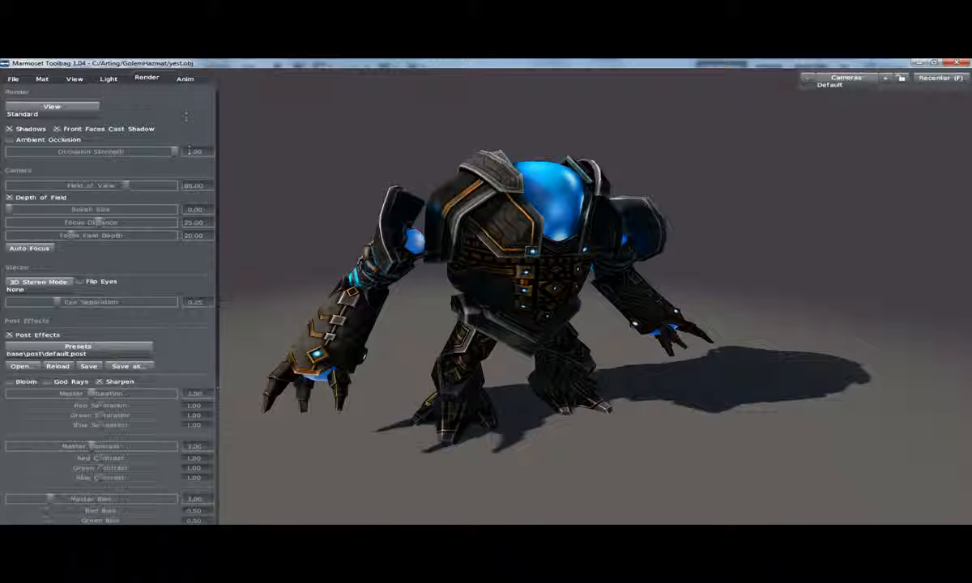
scroll(189, 151, "down", 1)
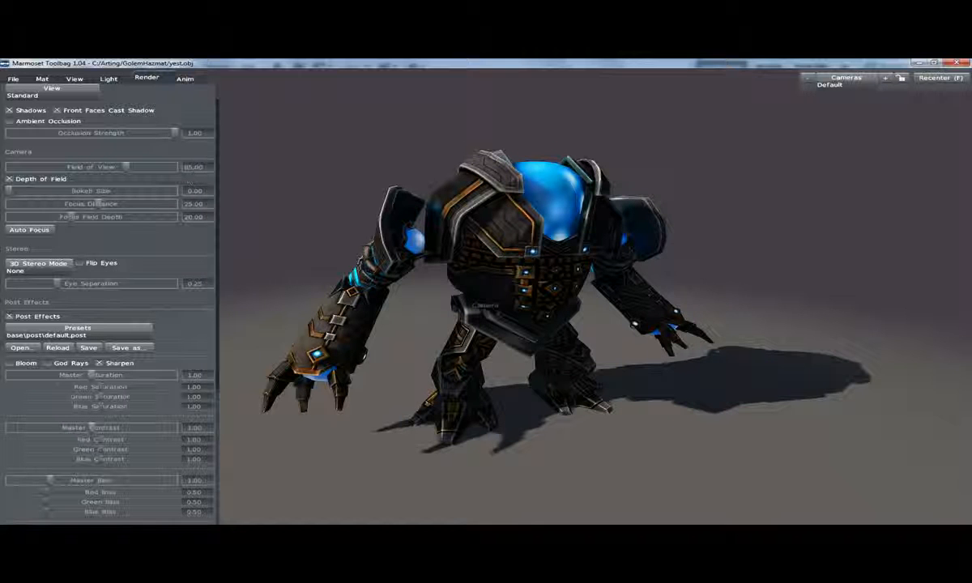
left_click_drag(330, 187, 338, 185)
right_click_drag(339, 185, 348, 223)
left_click_drag(348, 222, 320, 219)
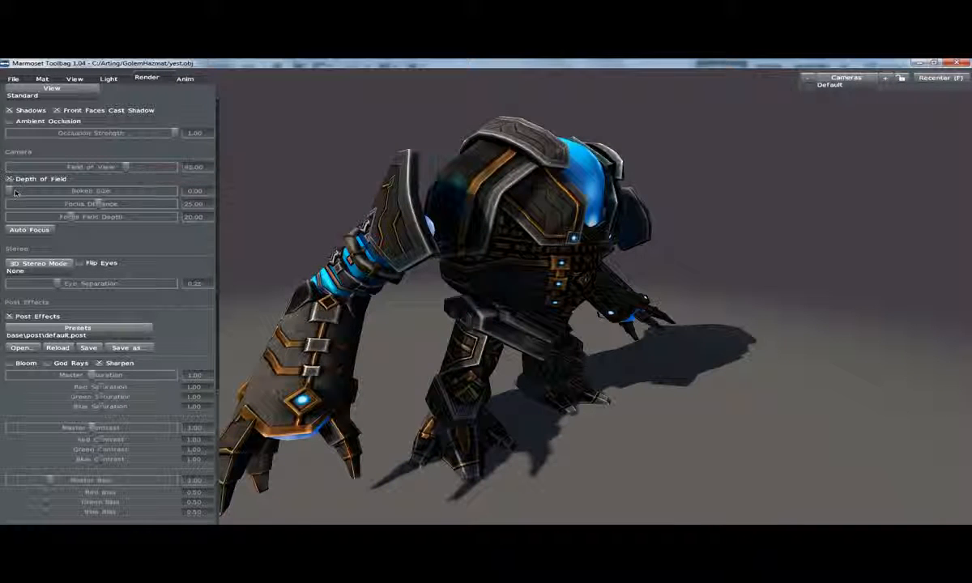
left_click_drag(496, 258, 470, 245)
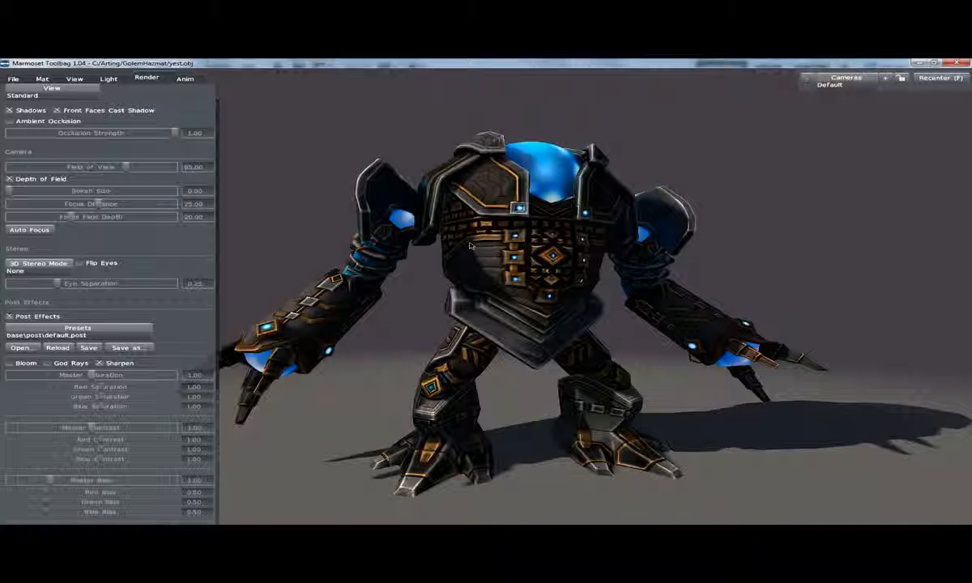
left_click_drag(21, 192, 27, 191)
left_click_drag(362, 216, 559, 232)
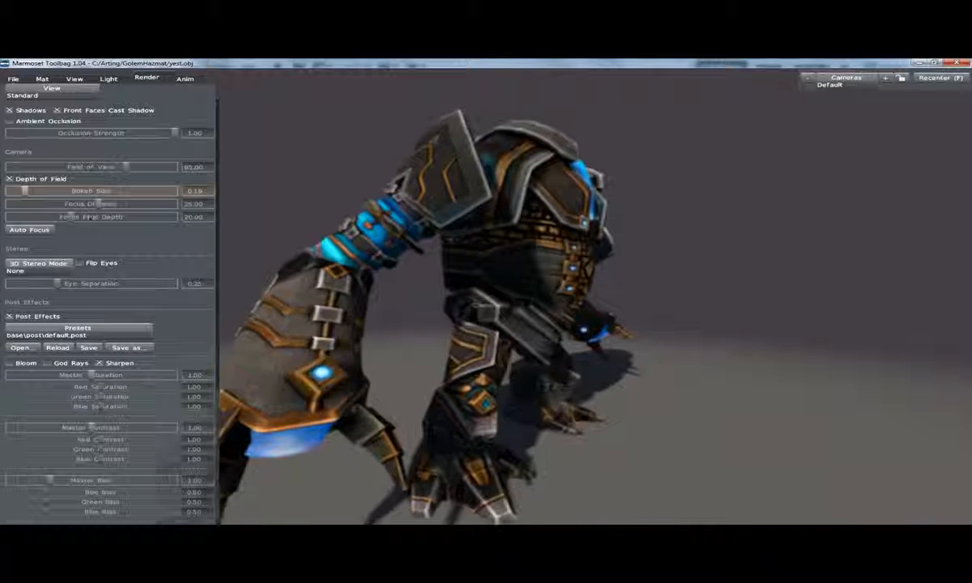
Auto-focus the camera, and set the focus field depth to 1000 and the focus distance to about 87
left_click_drag(86, 204, 150, 204)
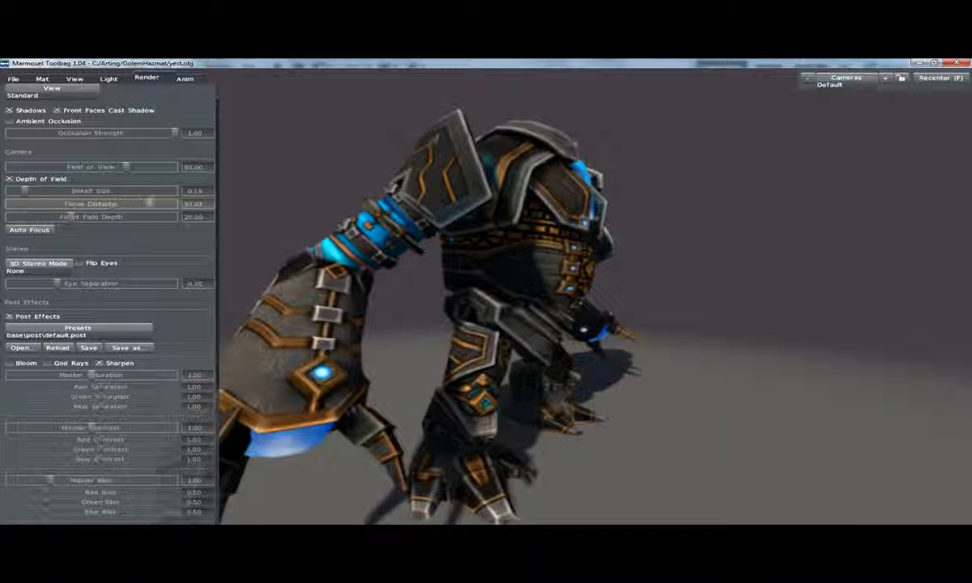
left_click(18, 231)
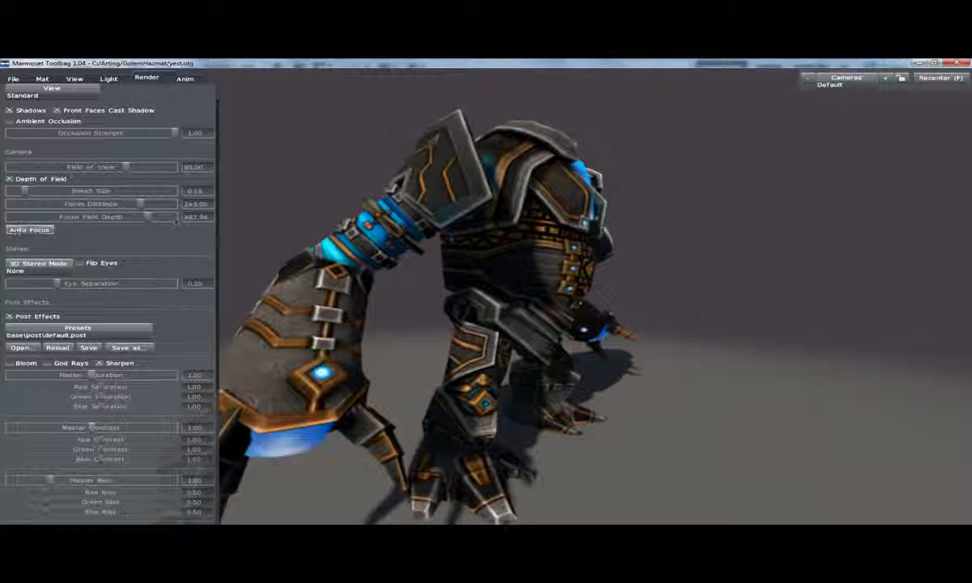
left_click_drag(141, 205, 207, 220)
mouse_move(106, 203)
left_mouse_down()
mouse_move(152, 203)
mouse_move(117, 206)
left_mouse_up()
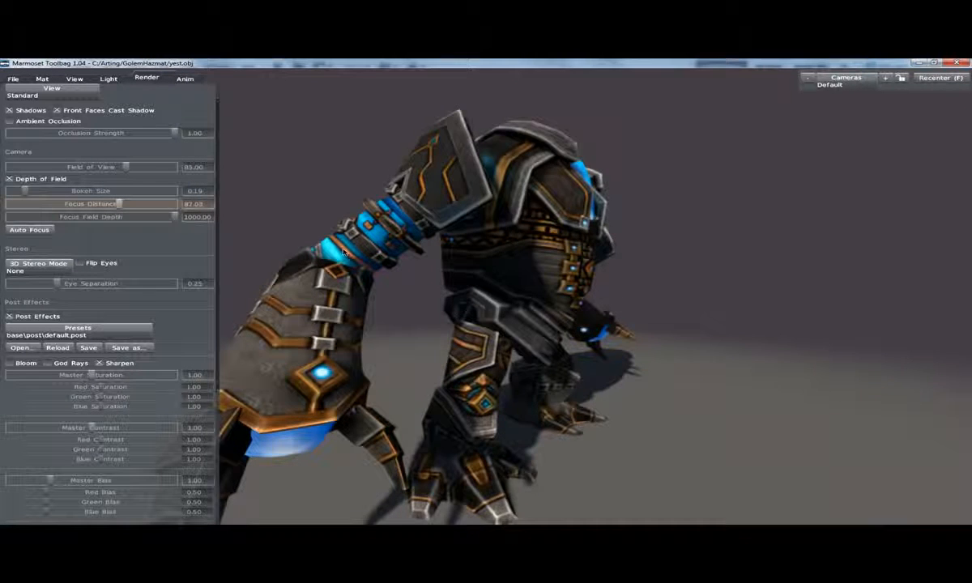
Set the depth of field's bokeh size to 0.00 and turn the golem to a front three-quarter view
left_click_drag(344, 252, 510, 272)
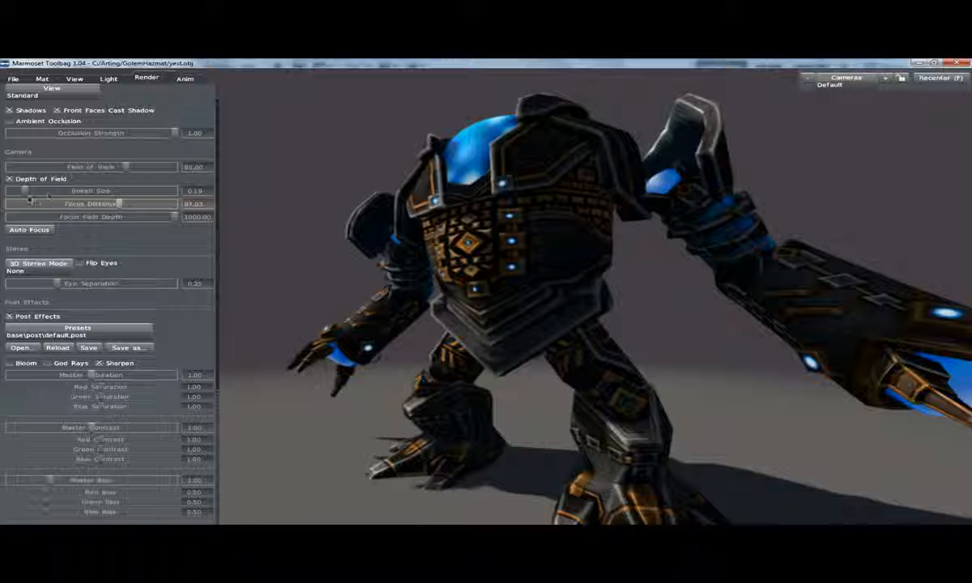
left_click_drag(25, 190, 3, 195)
left_click_drag(470, 248, 500, 244)
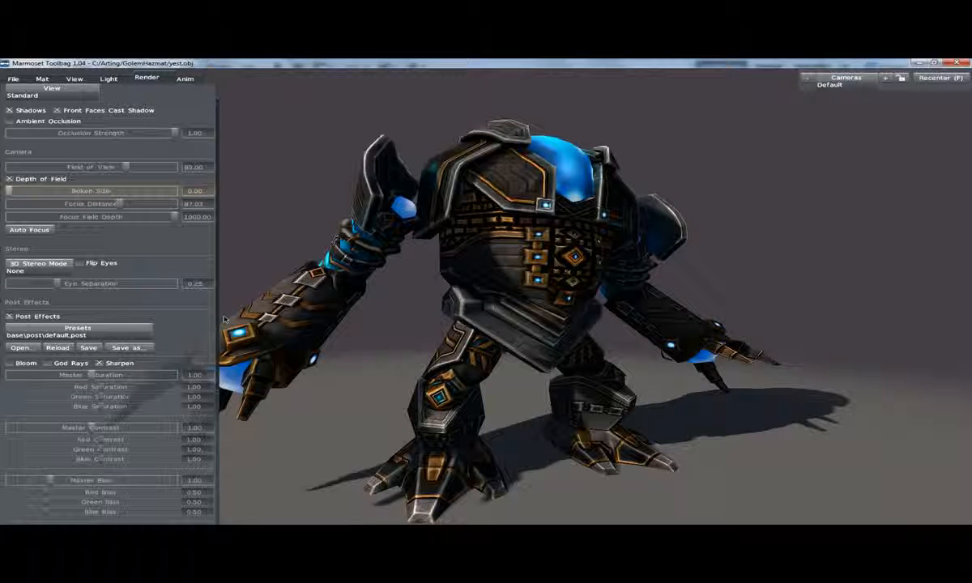
scroll(201, 303, "down", 5)
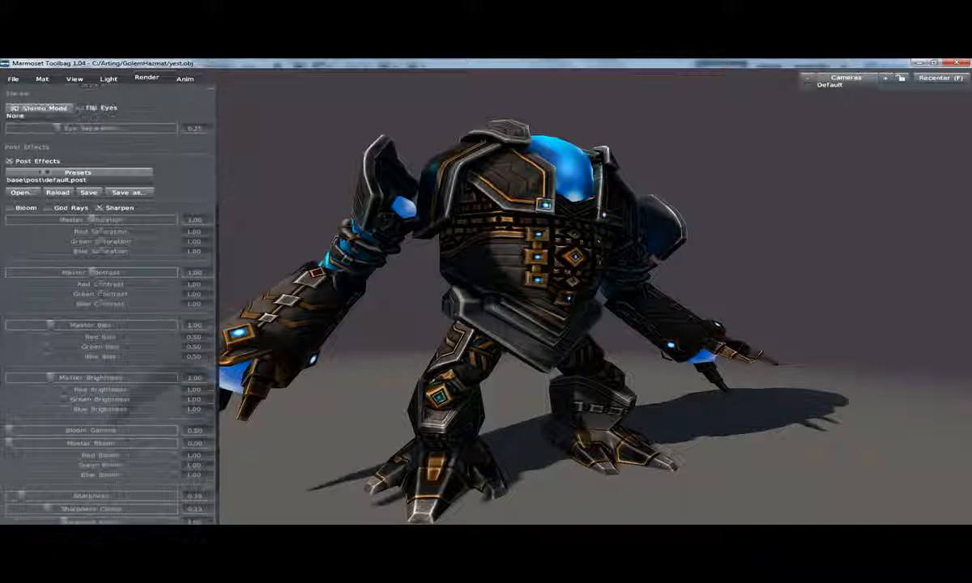
Apply the default.post preset to the post effects
left_click(56, 172)
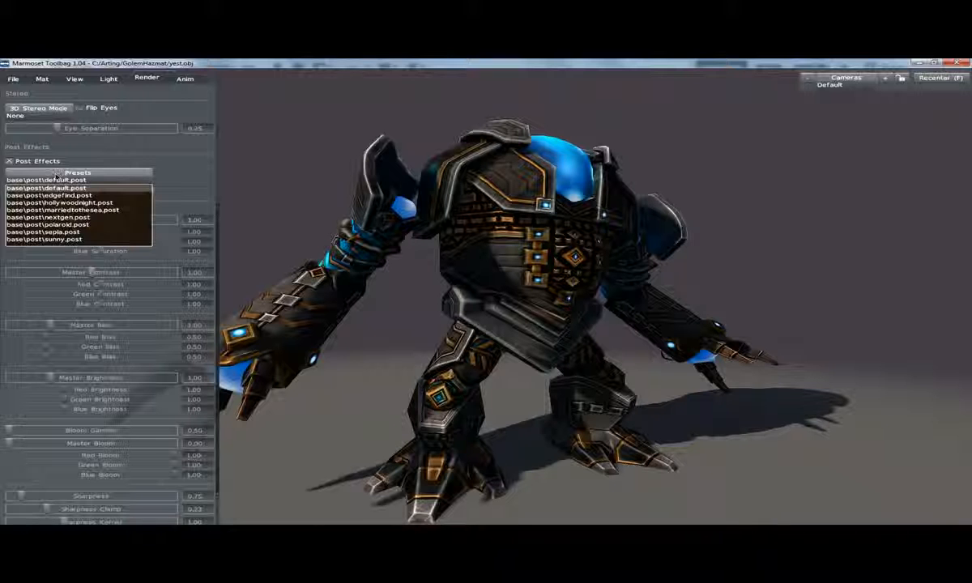
left_click(49, 188)
scroll(173, 123, "down", 1)
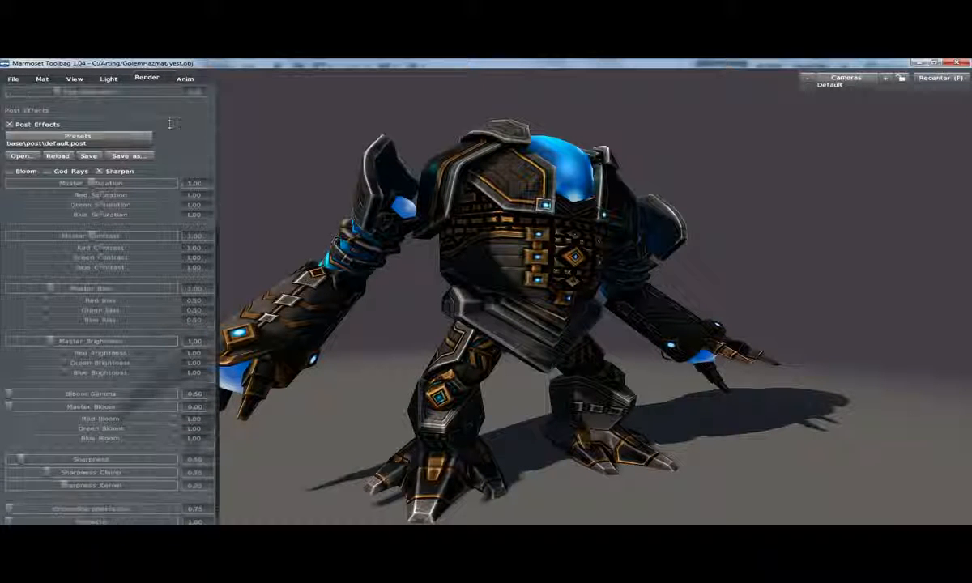
scroll(172, 124, "down", 1)
Try a post-effects sharpness of 2.00 on the golem, and settle on about 0.83
mouse_move(244, 283)
left_mouse_down()
mouse_move(356, 267)
mouse_move(312, 291)
mouse_move(253, 298)
left_mouse_up()
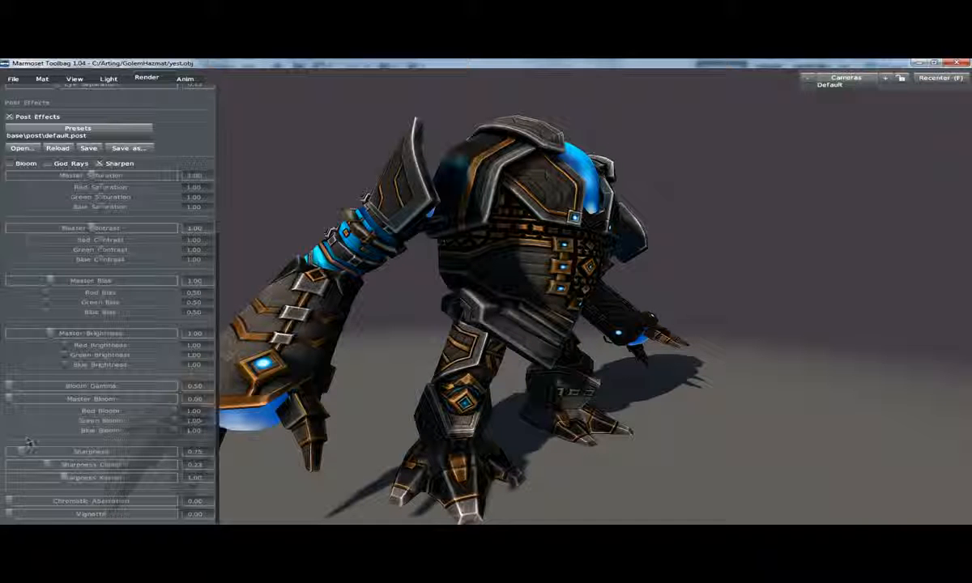
left_click_drag(21, 452, 44, 452)
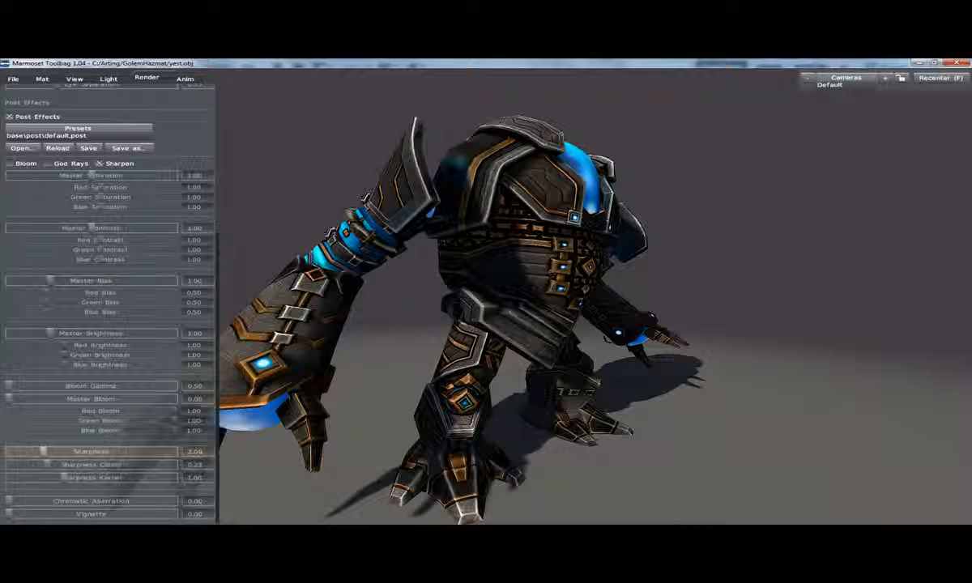
mouse_move(43, 453)
left_mouse_down()
mouse_move(54, 453)
mouse_move(45, 454)
left_mouse_up()
left_click_drag(45, 451, 19, 455)
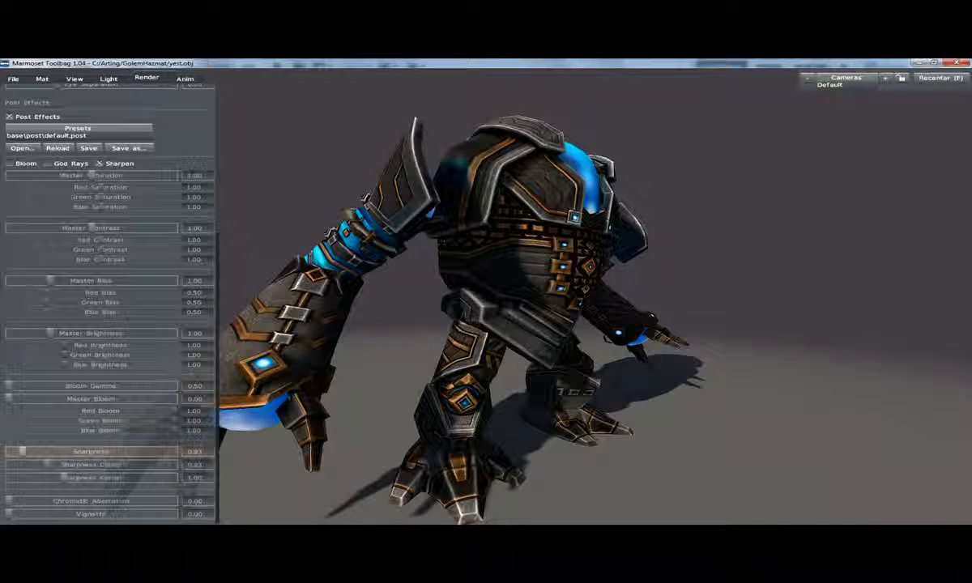
mouse_move(324, 220)
left_mouse_down()
mouse_move(257, 220)
mouse_move(327, 217)
left_mouse_up()
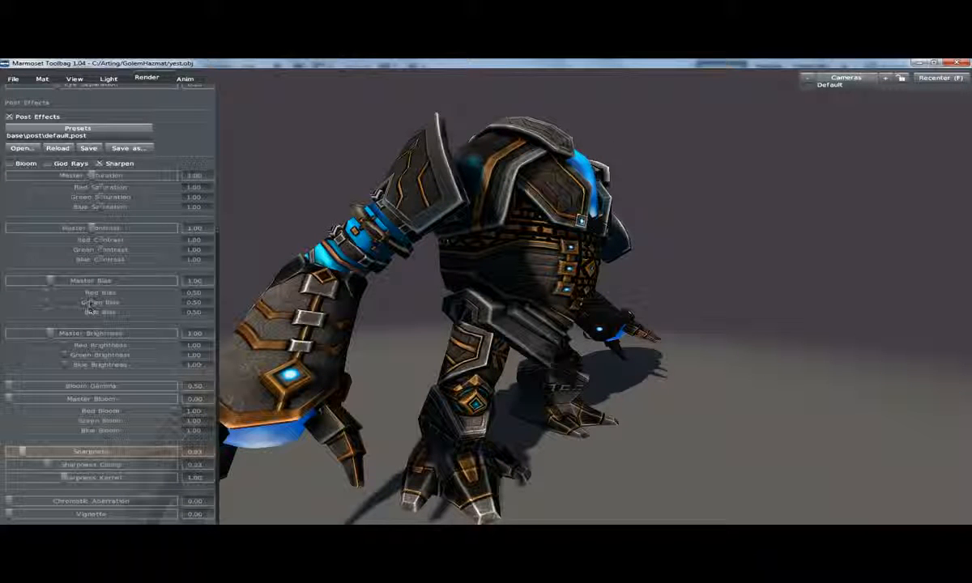
Enable bloom in the post effects and check the golem's glow from several angles
mouse_move(89, 294)
left_click(9, 163)
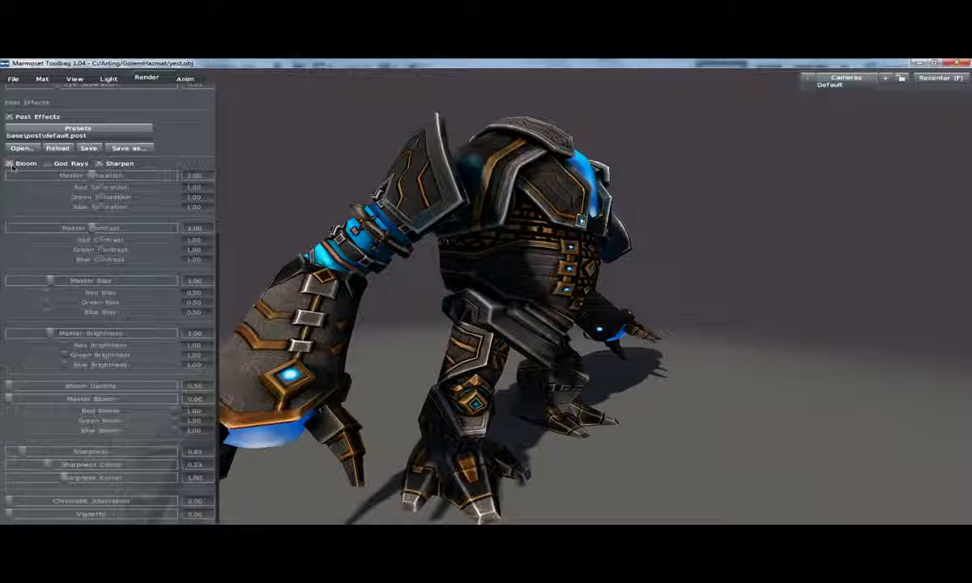
left_click_drag(357, 225, 444, 149)
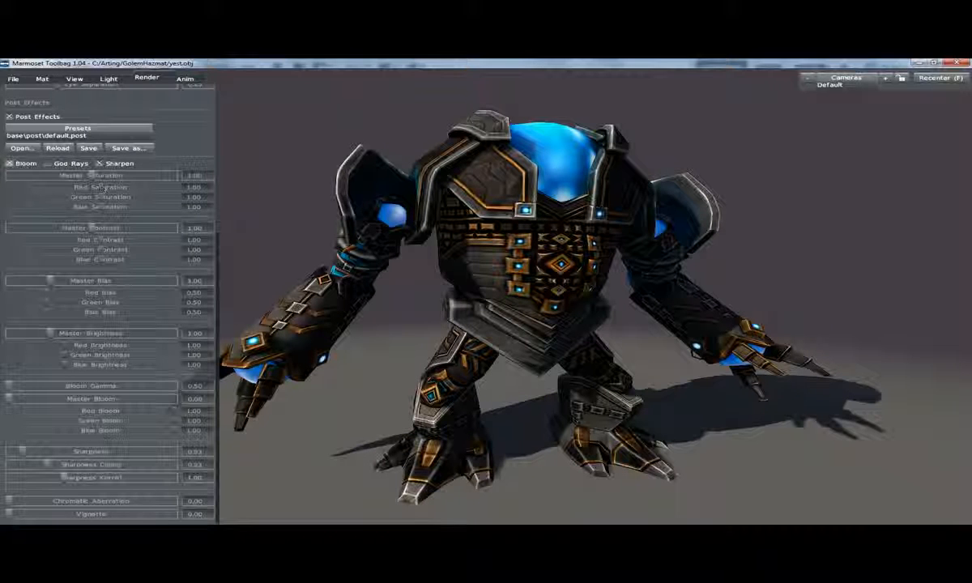
left_click(10, 163)
left_click_drag(397, 209, 449, 236)
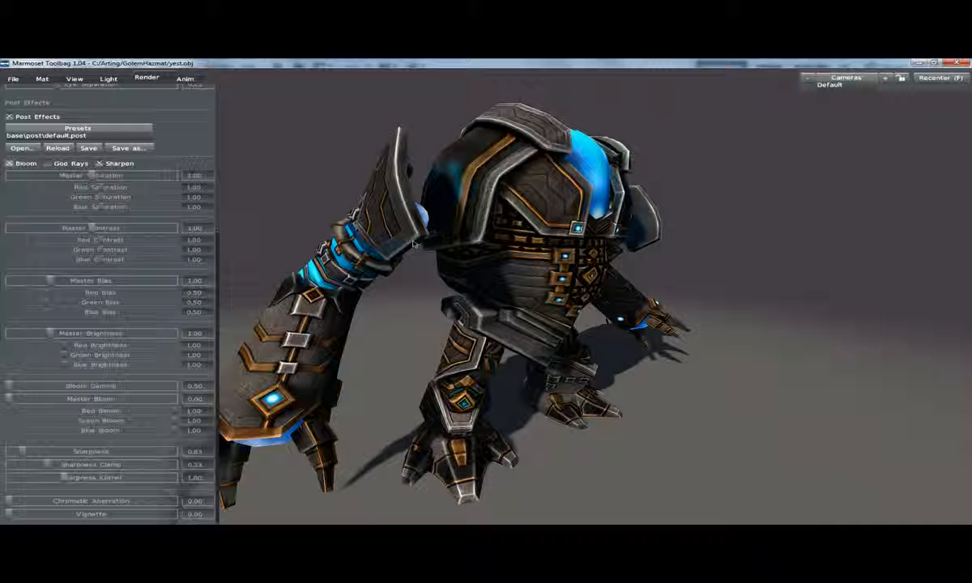
left_click_drag(384, 224, 412, 228)
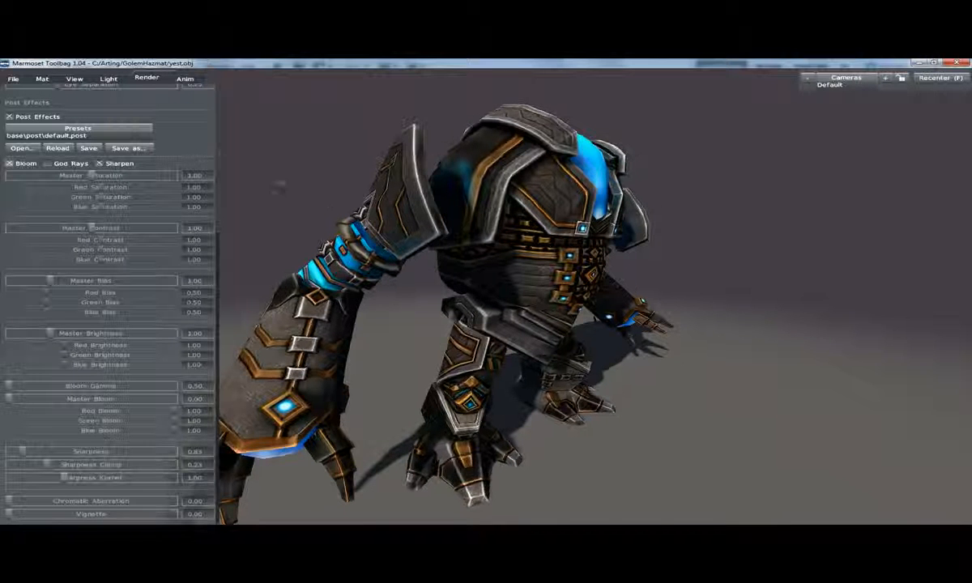
Raise the golem material's specular intensity to about 1.6 and its specular sharpness to about 119
left_click(185, 79)
left_click(15, 79)
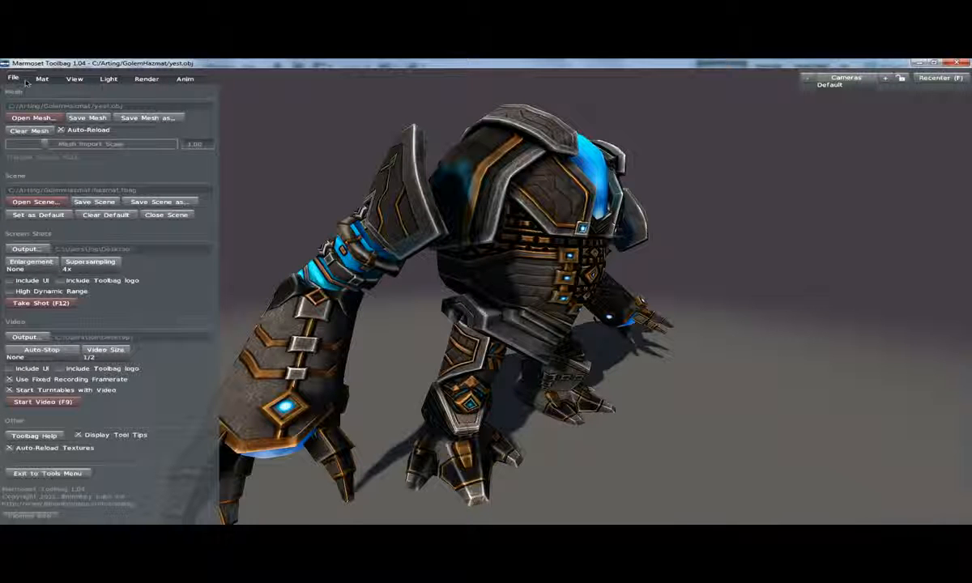
left_click(43, 78)
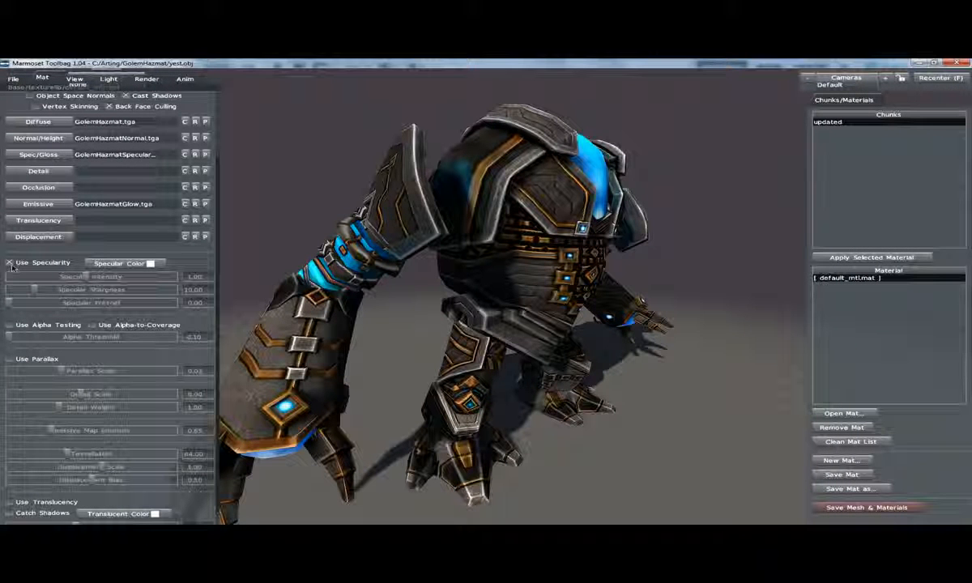
left_click_drag(389, 280, 451, 287)
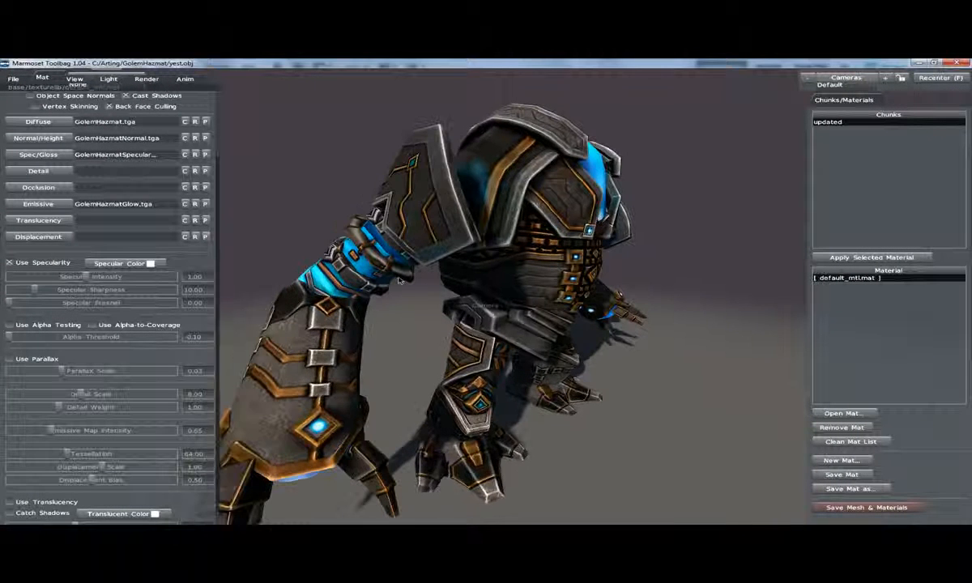
left_click_drag(88, 277, 99, 278)
left_click_drag(32, 289, 92, 289)
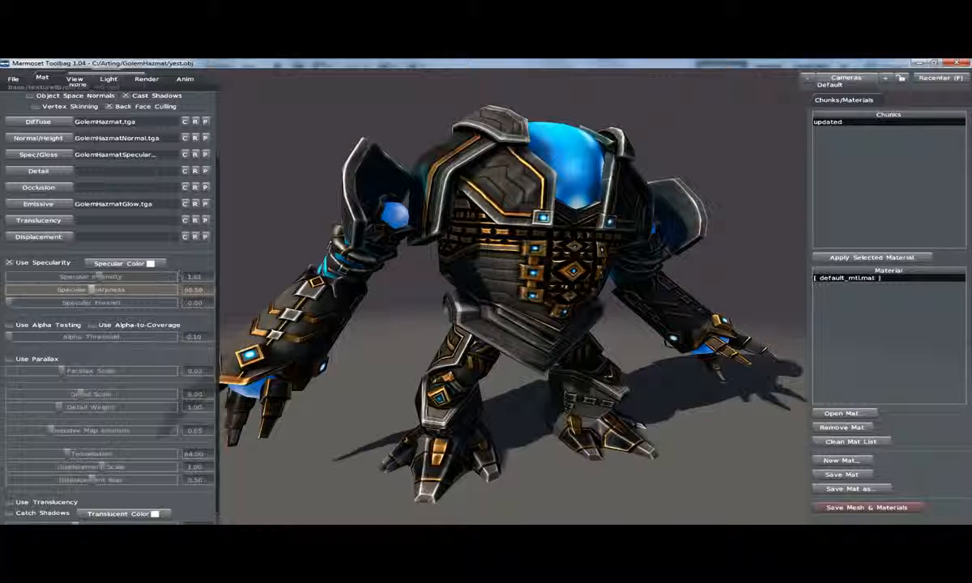
left_click_drag(92, 290, 114, 290)
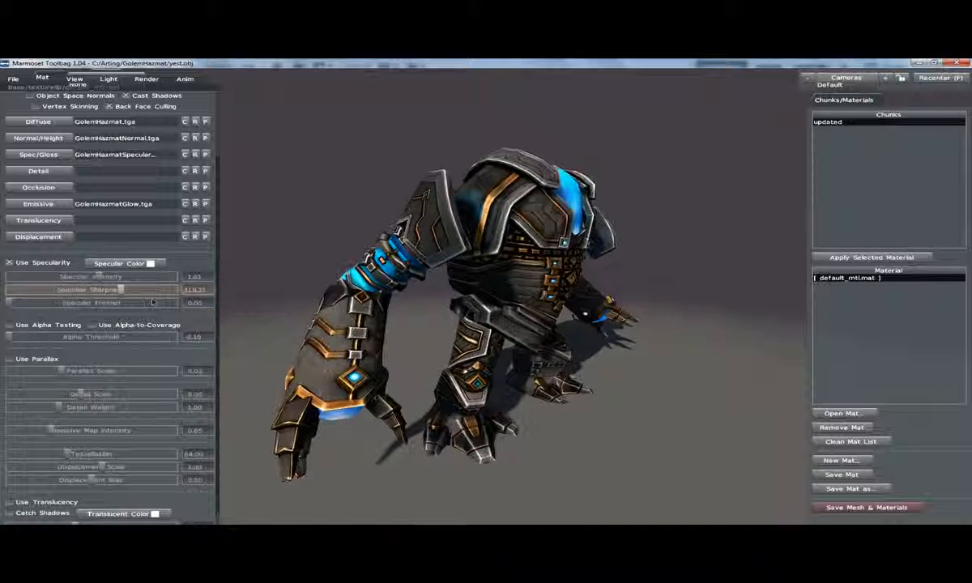
Set the material's specular fresnel to about 0.35 and specular sharpness to about 114.5, and check the highlights with the sky light rotated
left_click_drag(372, 291, 364, 289)
mouse_move(365, 289)
left_mouse_down("shift")
mouse_move(454, 288)
mouse_move(347, 284)
left_mouse_up("shift")
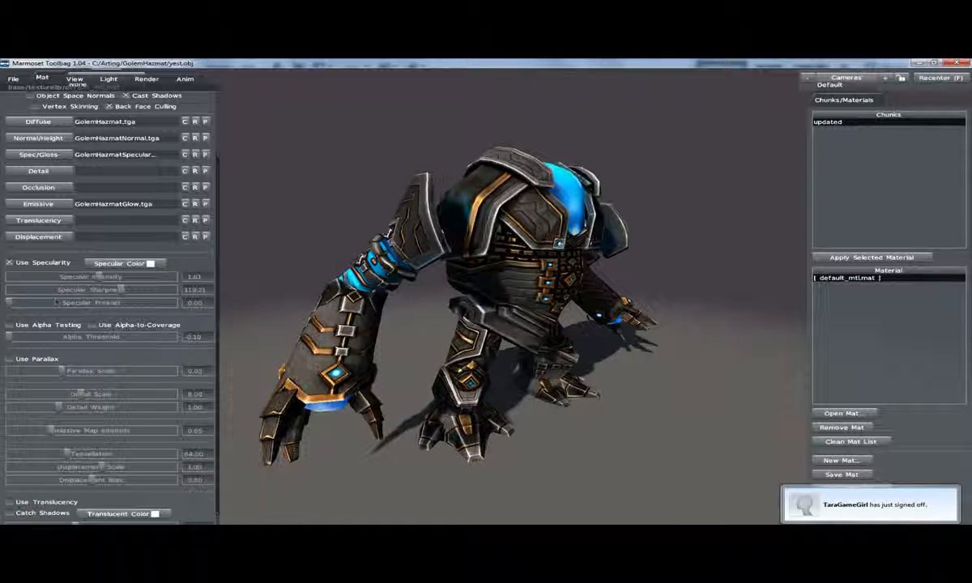
left_click_drag(15, 302, 28, 303)
mouse_move(120, 290)
left_mouse_down()
mouse_move(139, 289)
mouse_move(118, 283)
left_mouse_up()
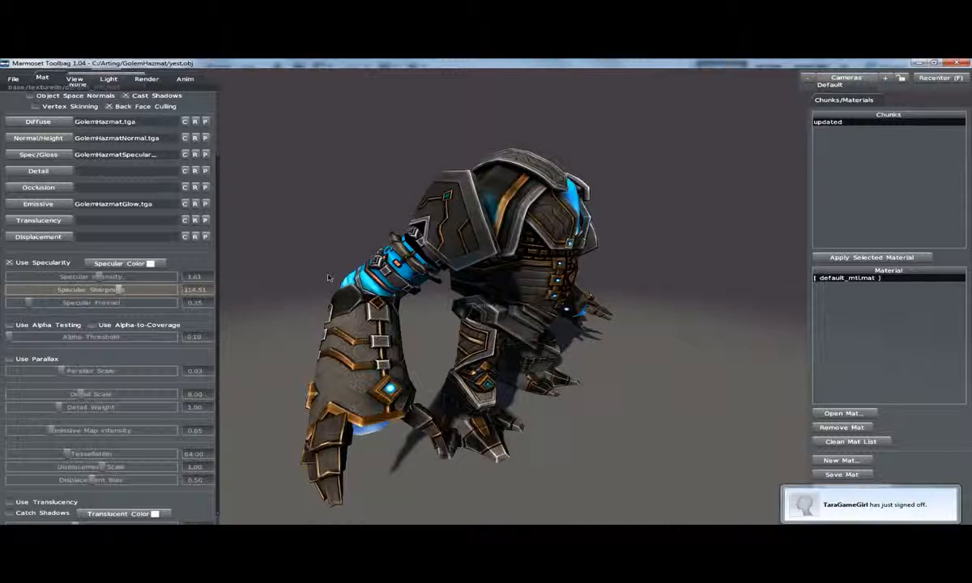
left_click_drag(478, 404, 575, 415, "shift")
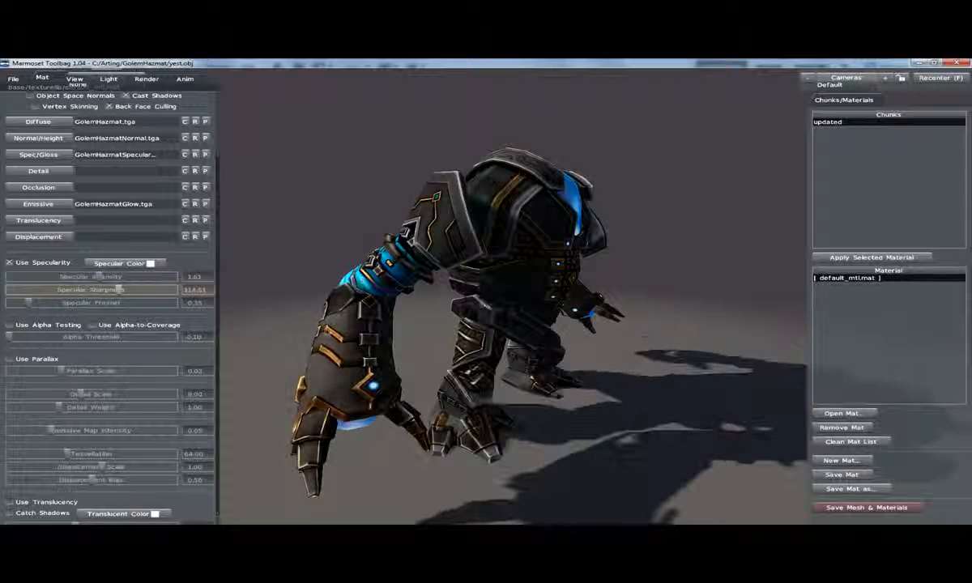
left_click_drag(441, 337, 366, 354, "shift")
left_click(15, 80)
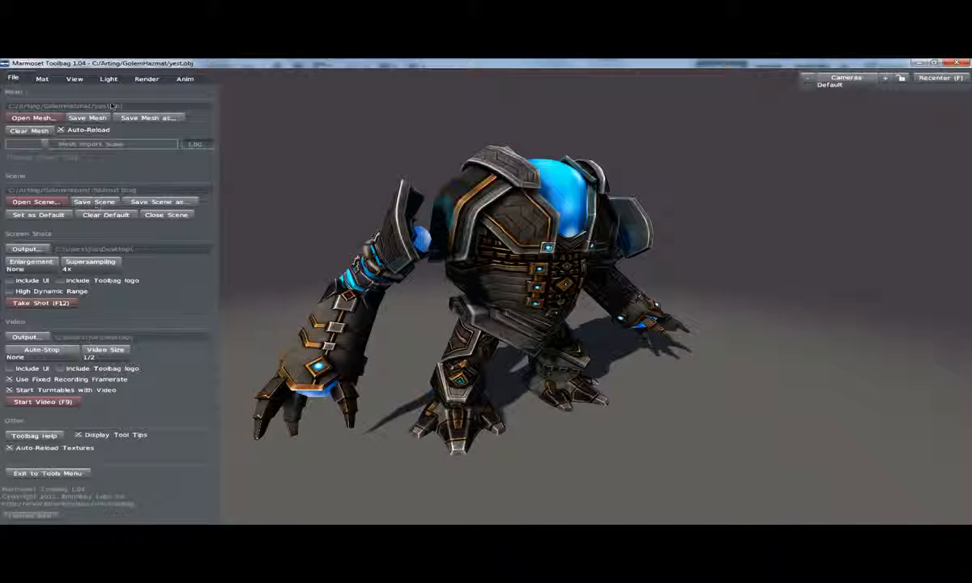
left_click(42, 78)
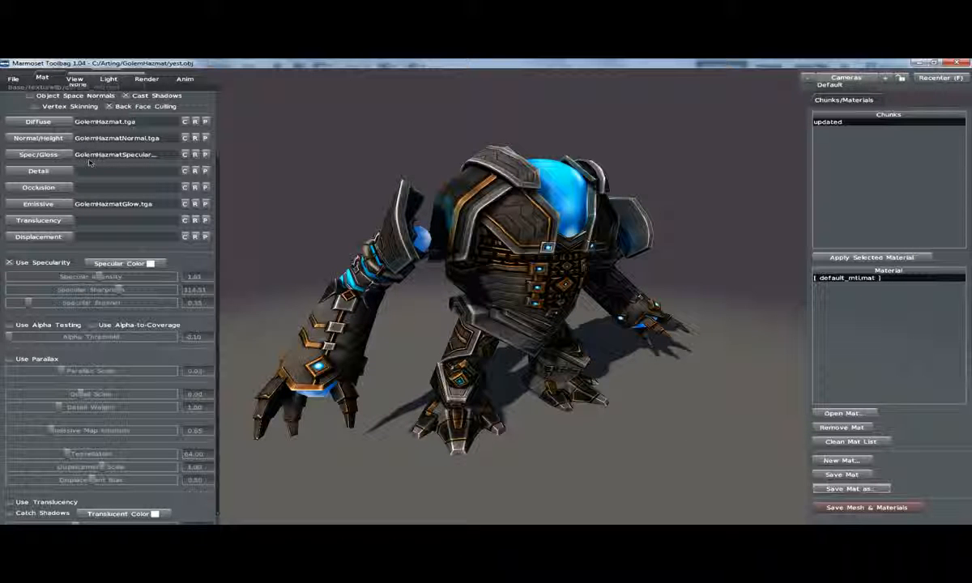
Open the saved scene hazmat.tbag from the GolemHazmat folder, discarding the unsaved changes, and reload it once more the same way
left_click(13, 79)
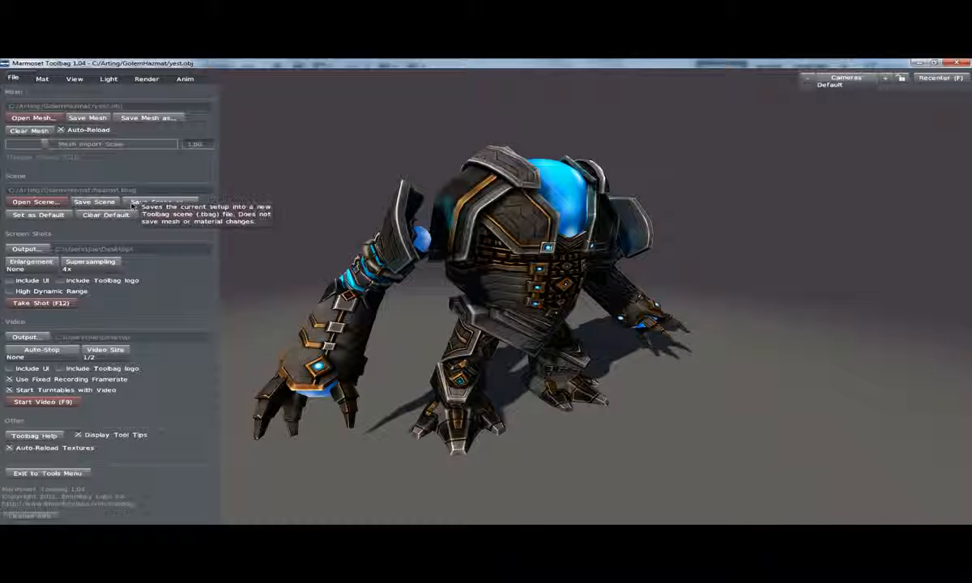
left_click(51, 203)
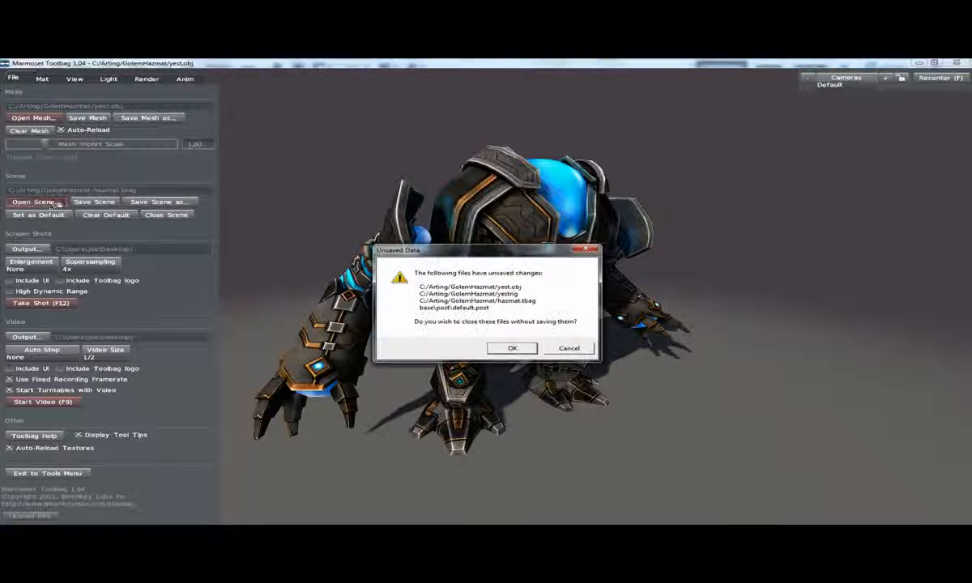
left_click(512, 347)
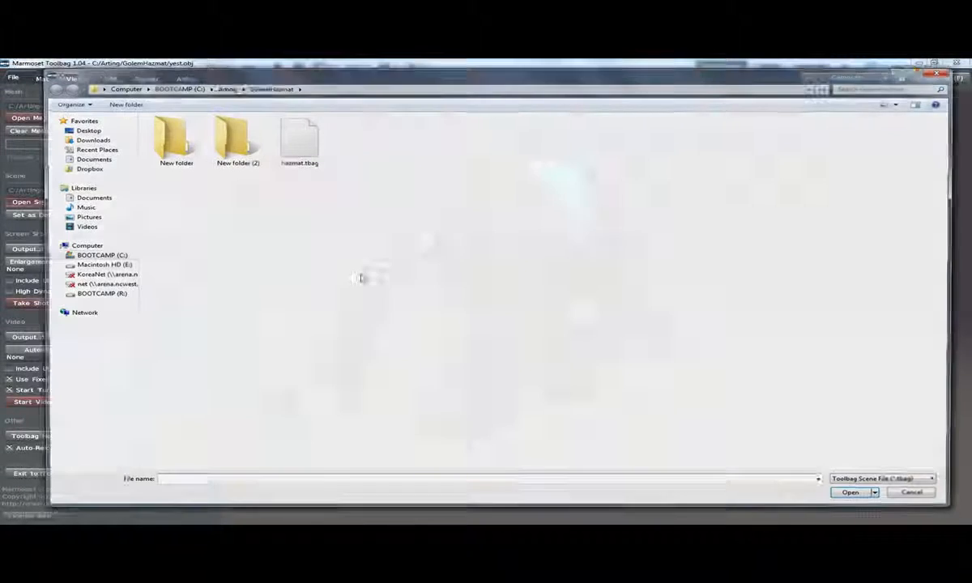
left_click(301, 146)
double_click(303, 148)
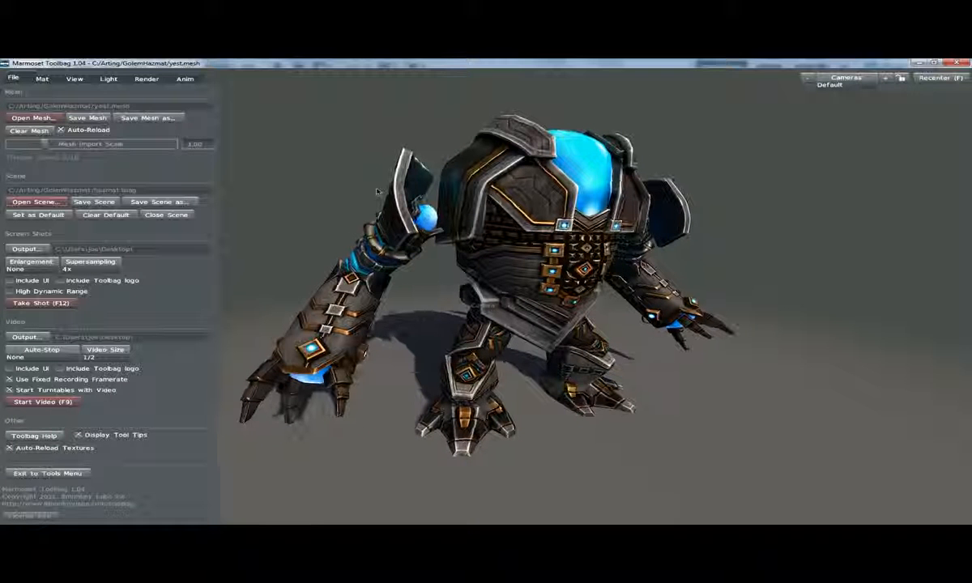
left_click(47, 202)
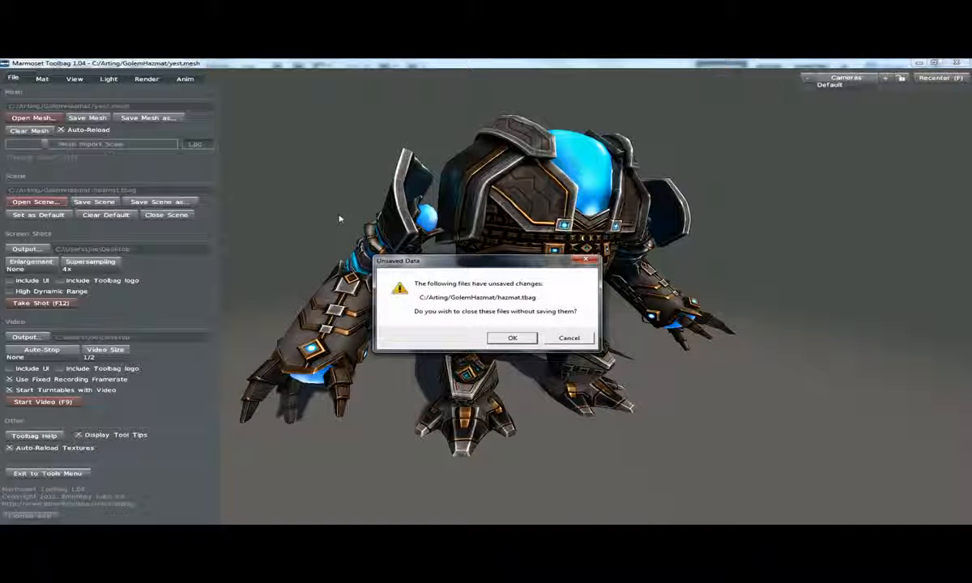
left_click(512, 338)
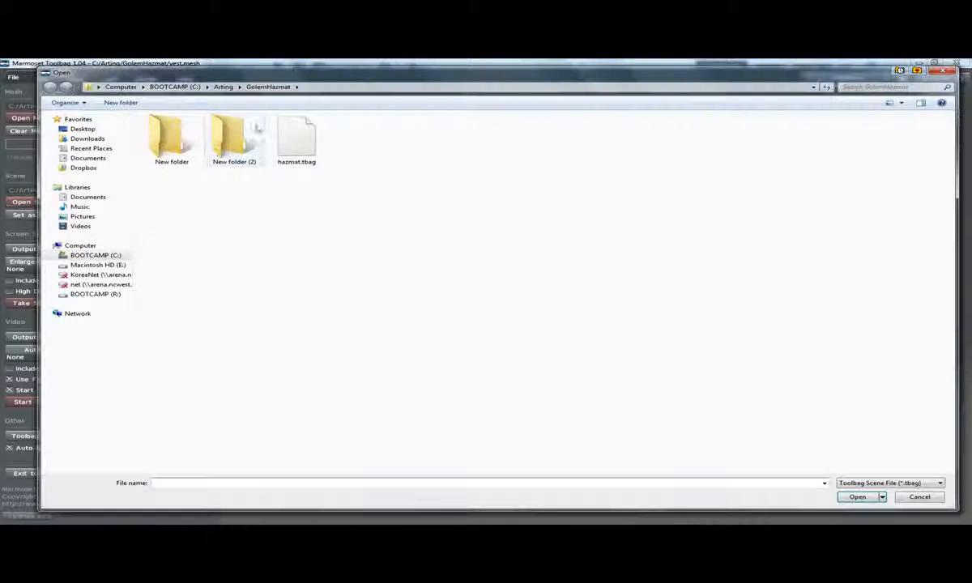
double_click(305, 148)
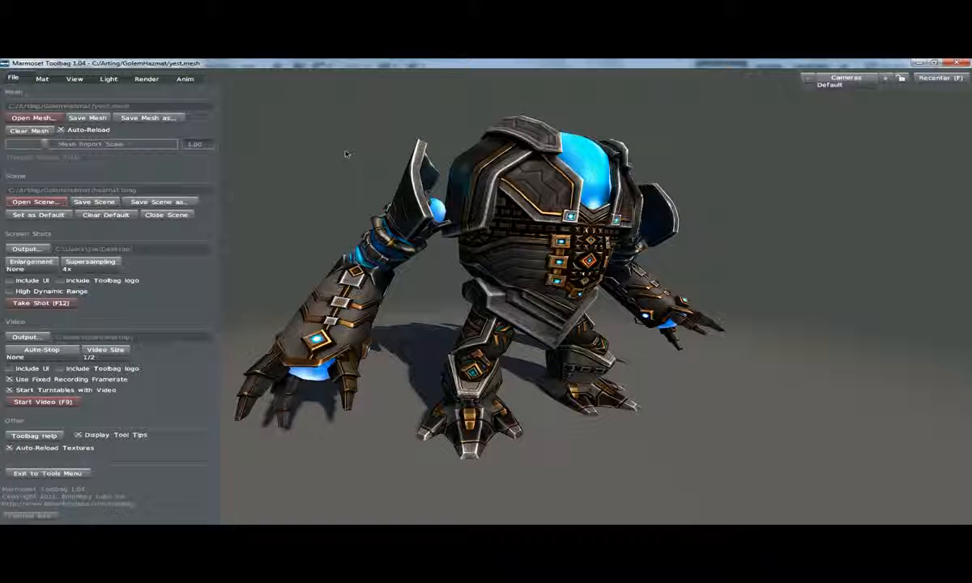
Hide the interface to view the golem on its own, and bring the interface back
key("Escape")
key("Escape")
key("Escape")
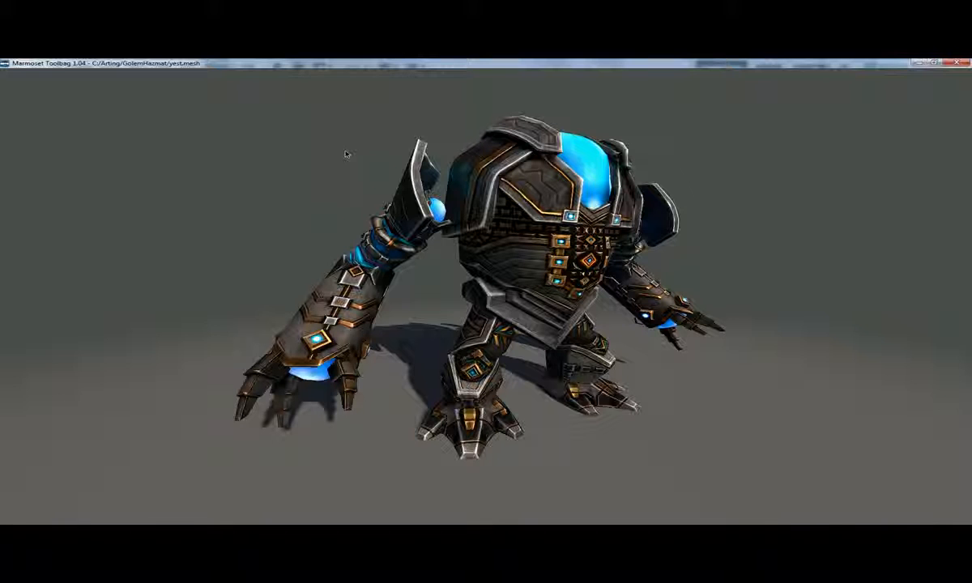
key("Escape")
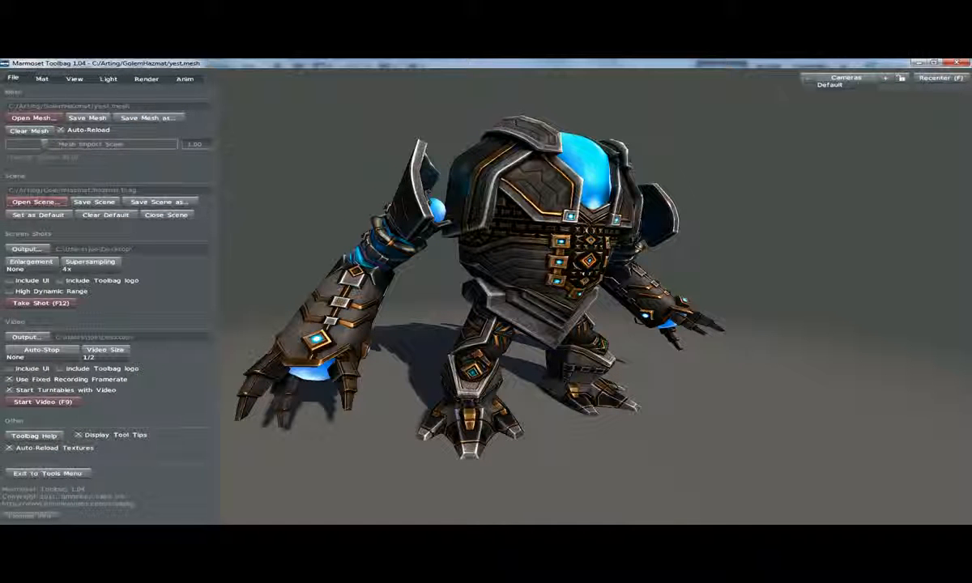
Take a screenshot of the golem, switch to Photoshop and open screenshot5.tga from the desktop
left_click(45, 306)
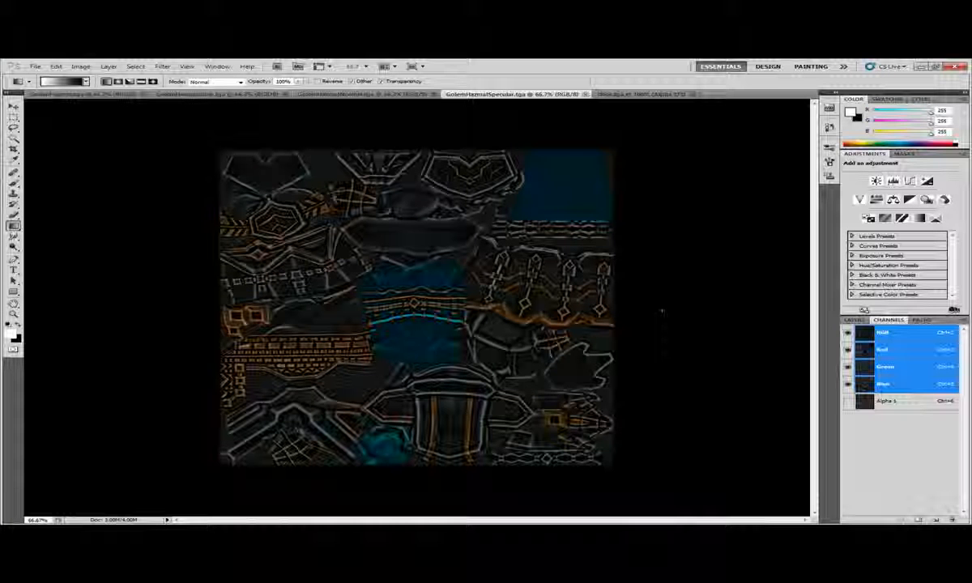
key("ctrl+o")
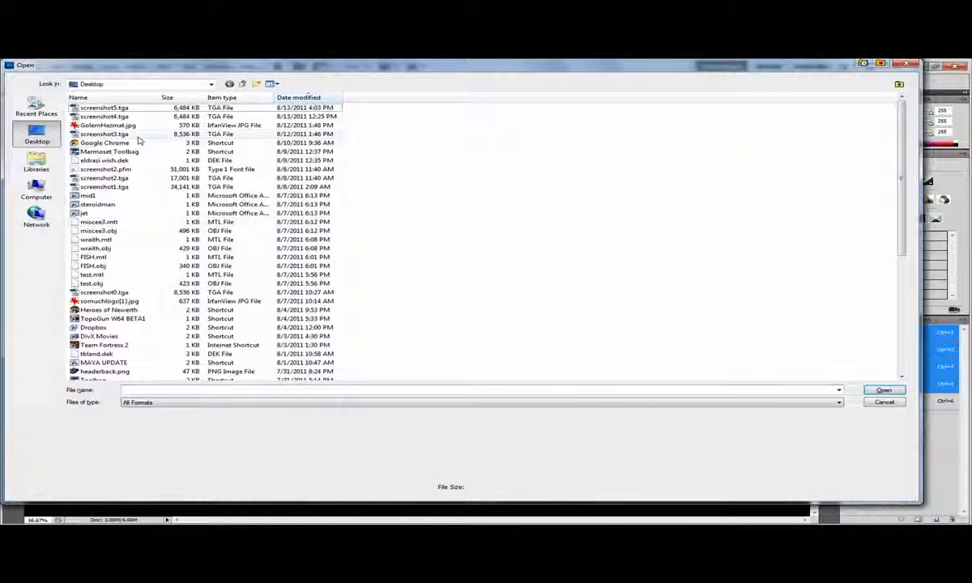
left_click(105, 108)
double_click(123, 109)
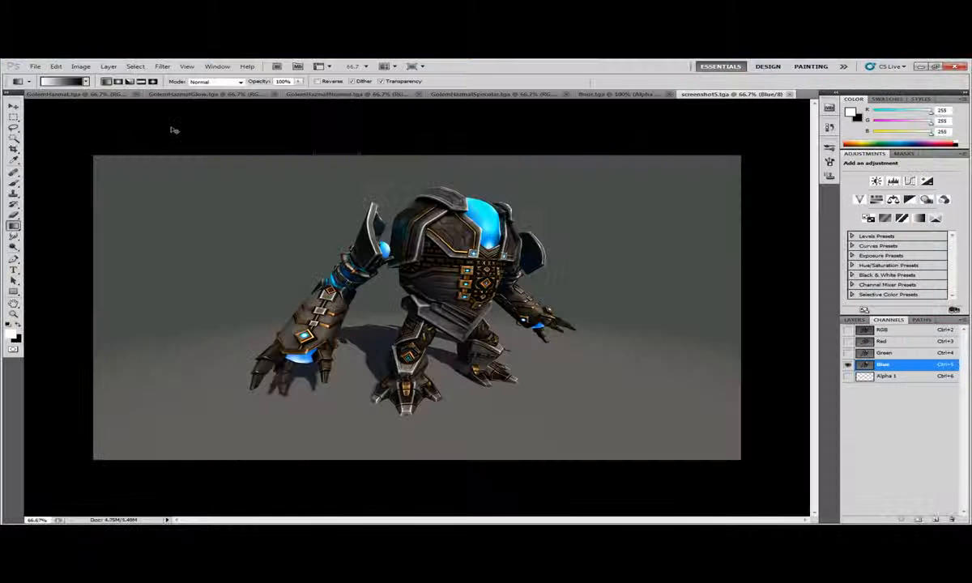
Load the screenshot's Alpha 1 channel as a selection and add a new layer above the background
key("ctrl+5")
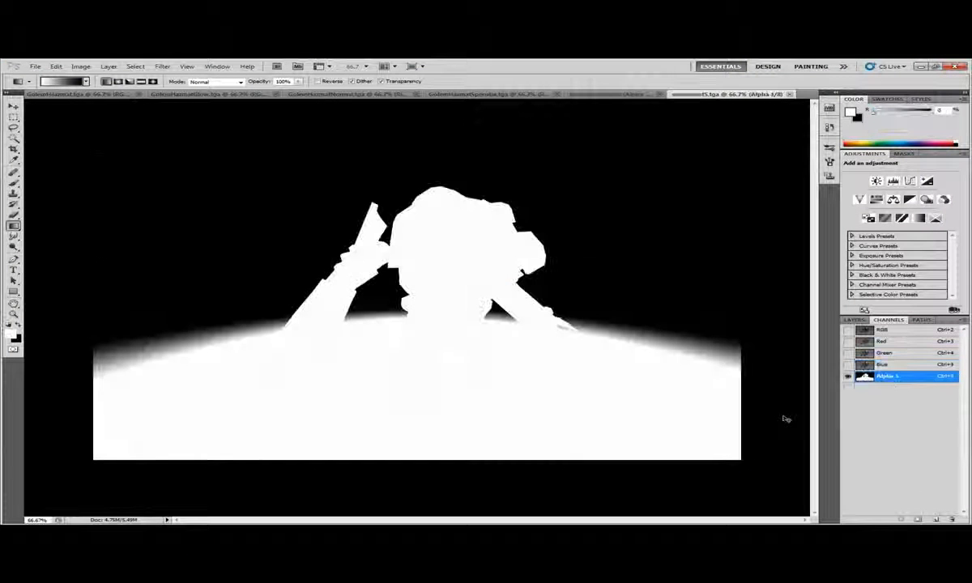
left_click(866, 377, "ctrl")
left_click(854, 320)
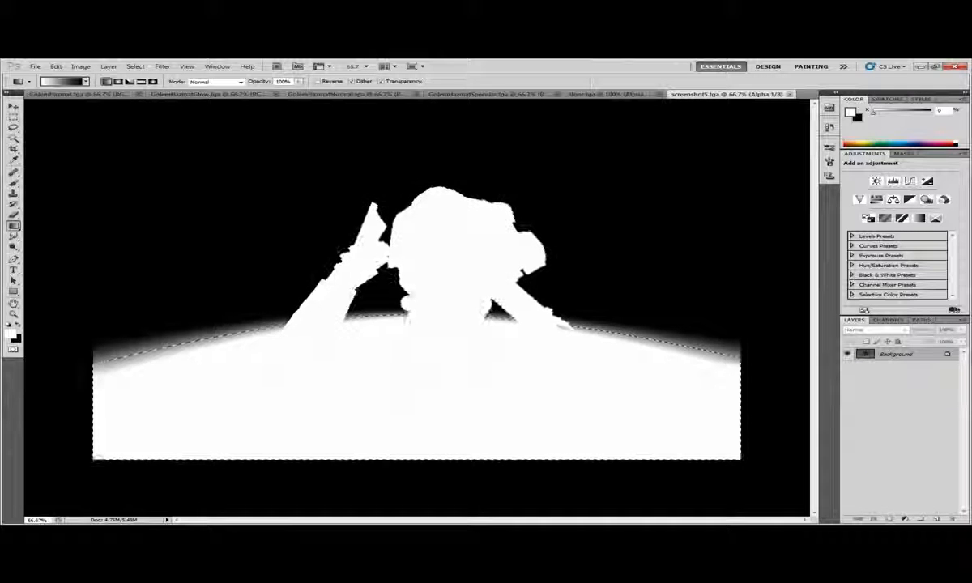
left_click(936, 518)
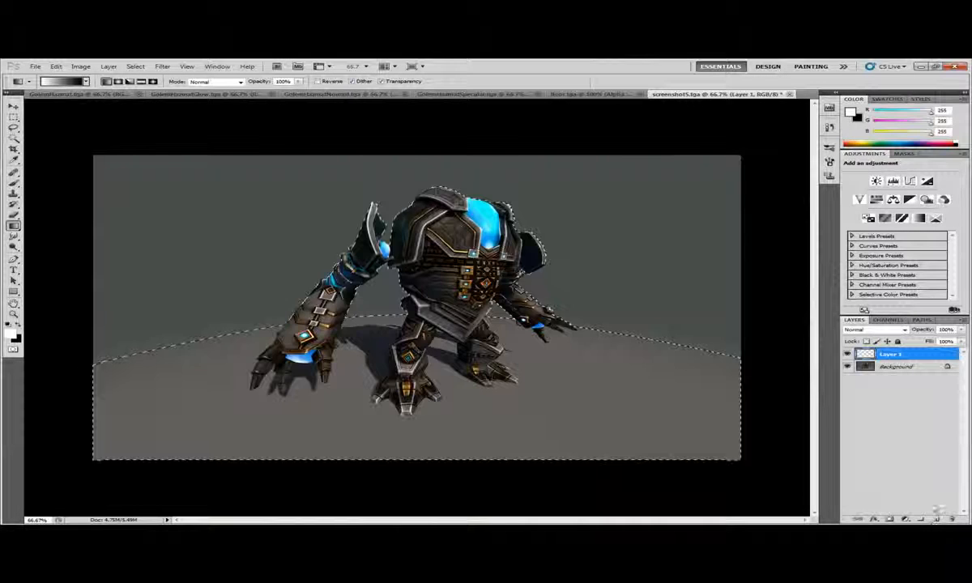
Convert the locked background into a regular layer, keeping the suggested name Layer 0
left_click(872, 369)
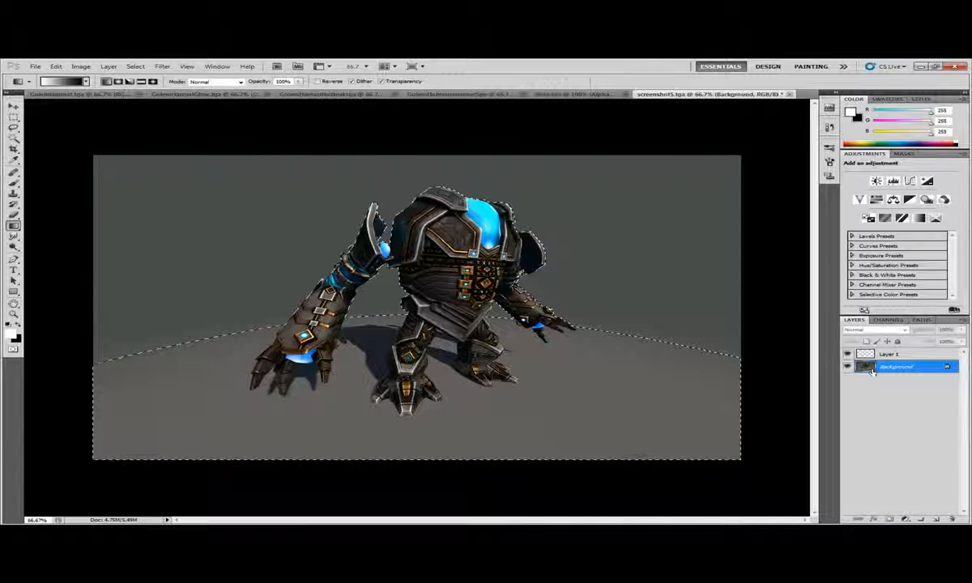
right_click(873, 370)
double_click(865, 367)
key("Return")
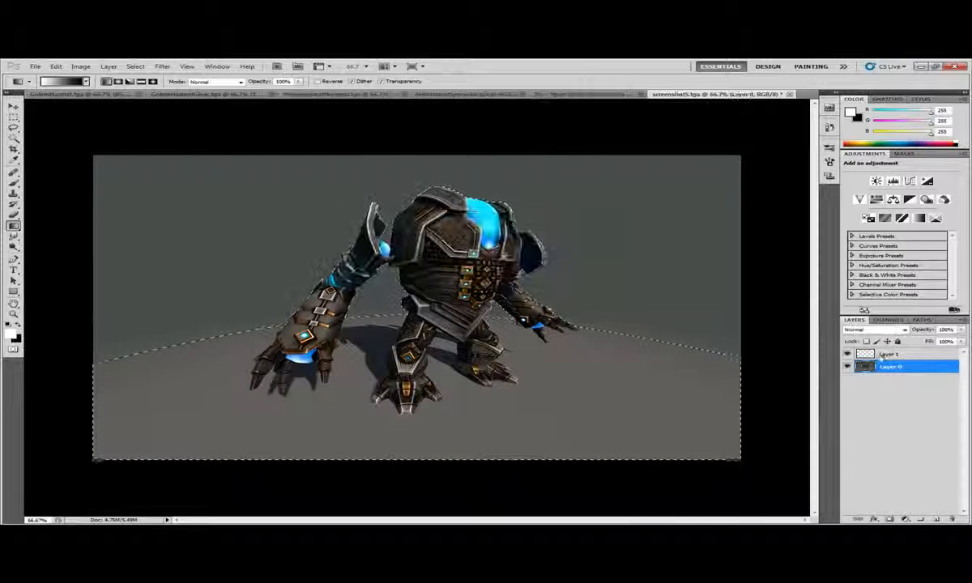
Place Layer 0 above Layer 1 and mask it with the active golem-and-floor selection
left_click_drag(889, 355, 885, 366)
left_click(885, 354)
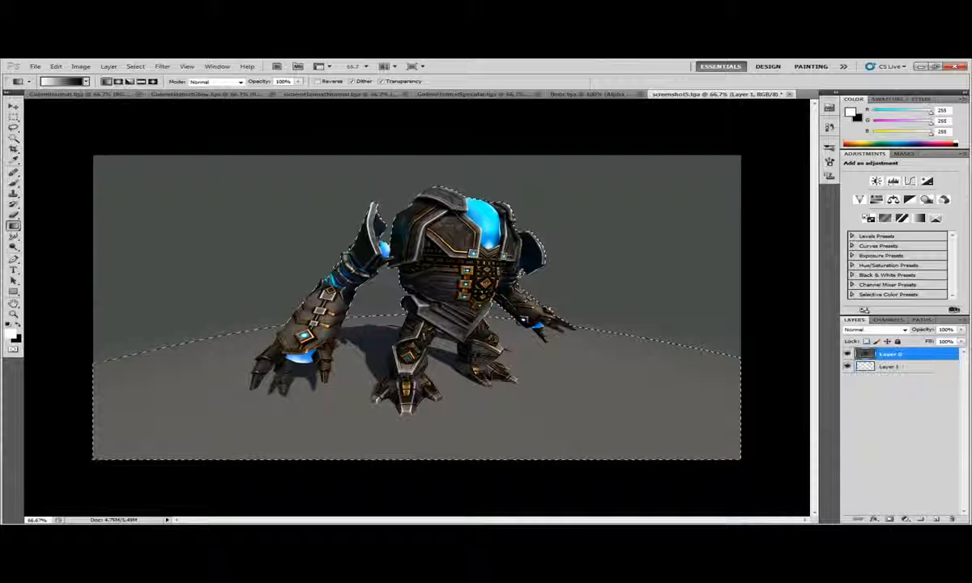
left_click(889, 519)
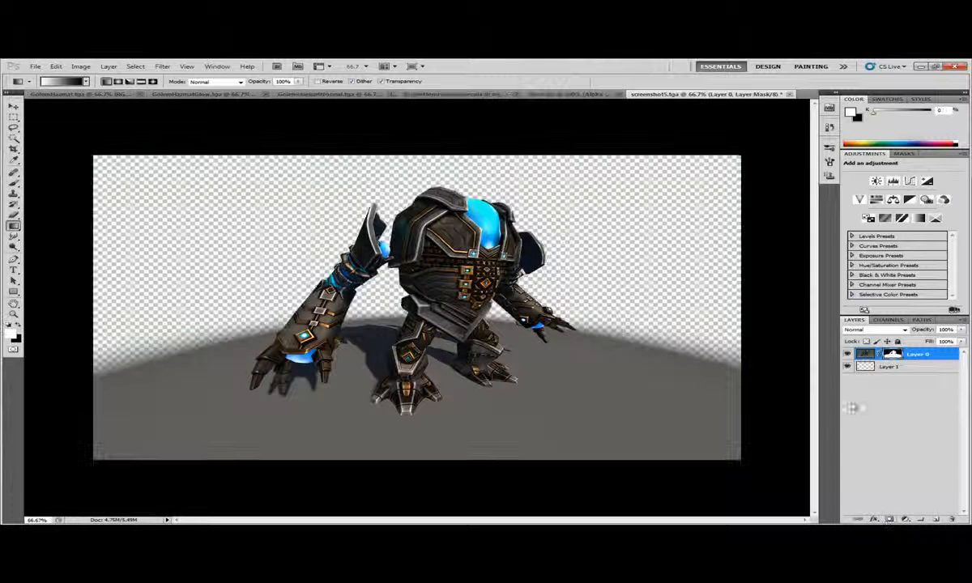
Try horizontal white-to-black gradients on Layer 1 behind the golem, and inspect the result with Layer 0 temporarily hidden
left_click_drag(165, 172, 608, 240)
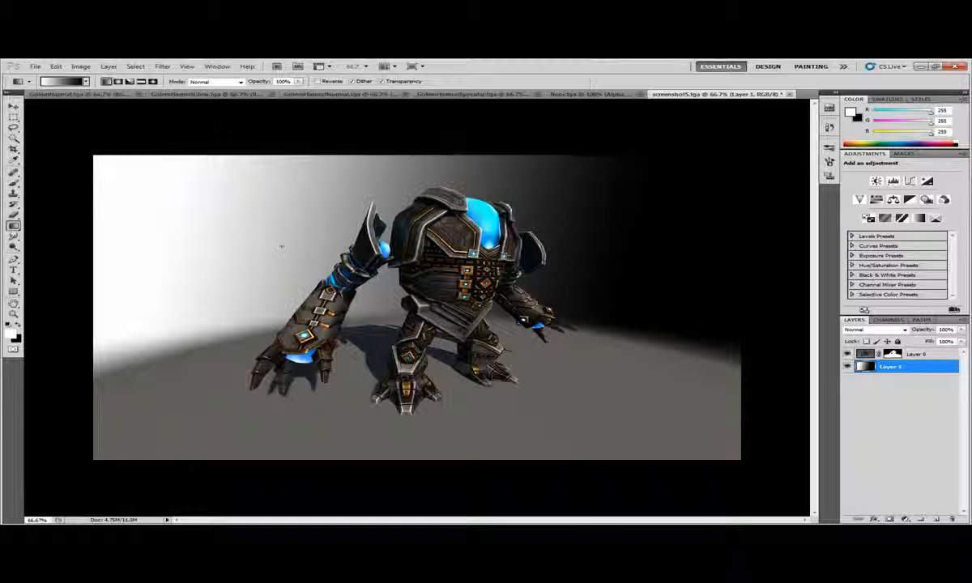
left_click_drag(281, 246, 478, 243)
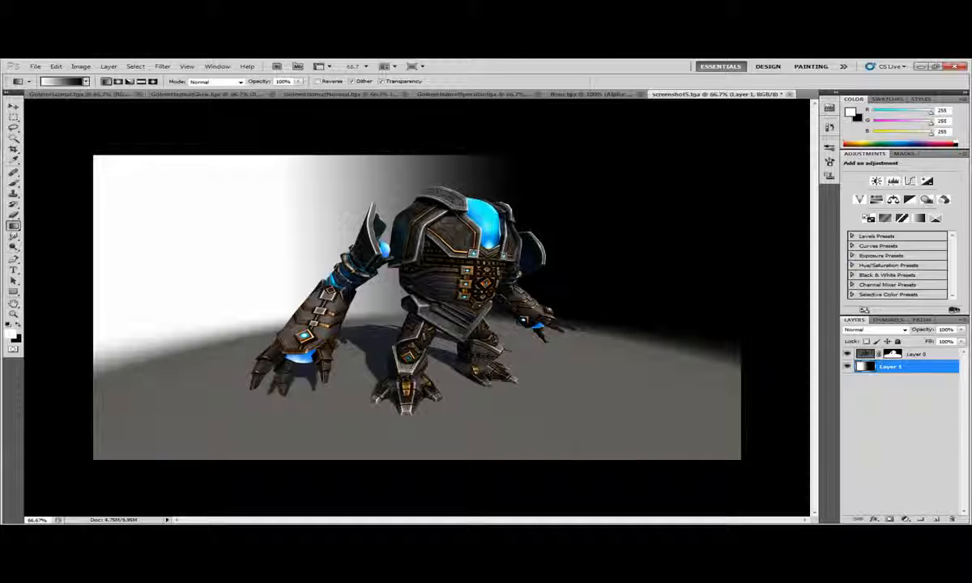
left_click(847, 354)
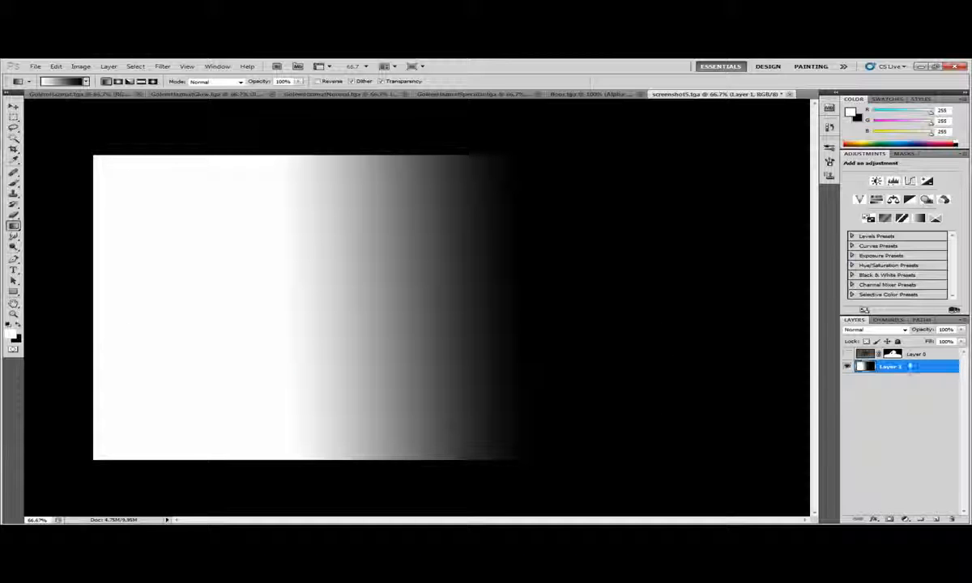
left_click(847, 354)
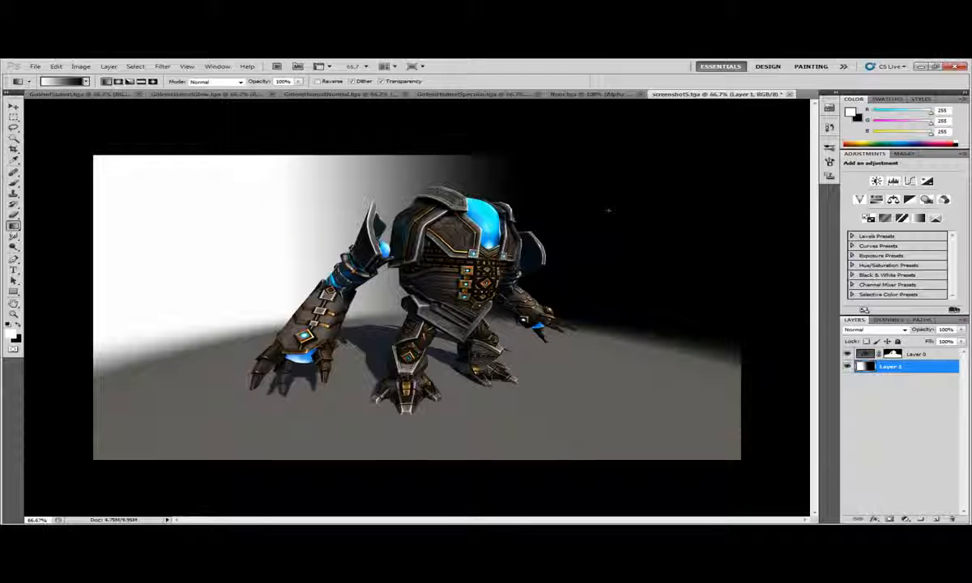
Redraw the Layer 1 gradient vertically, running from white near the image's upper edge to black around the floor's horizon
left_click_drag(619, 211, 613, 189)
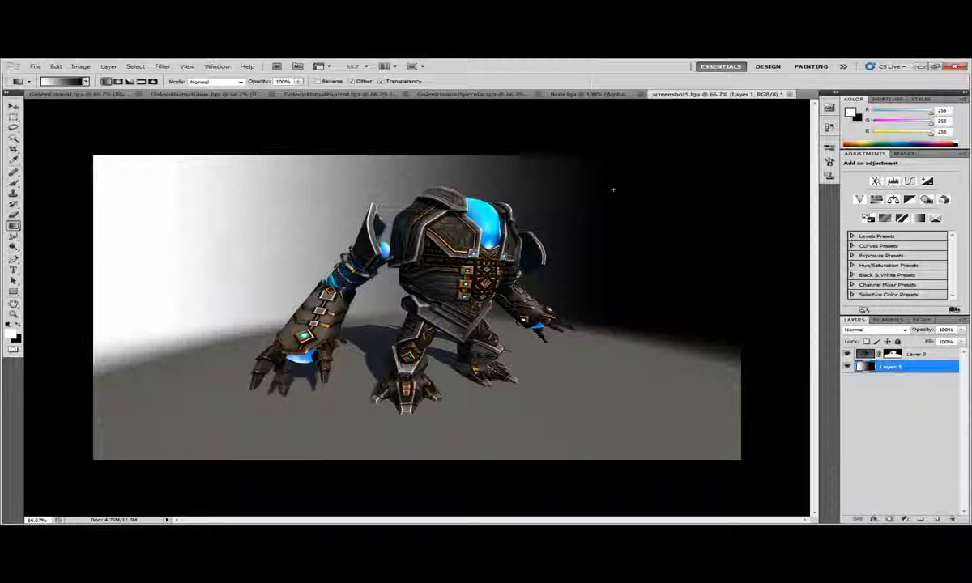
left_click_drag(420, 172, 418, 340)
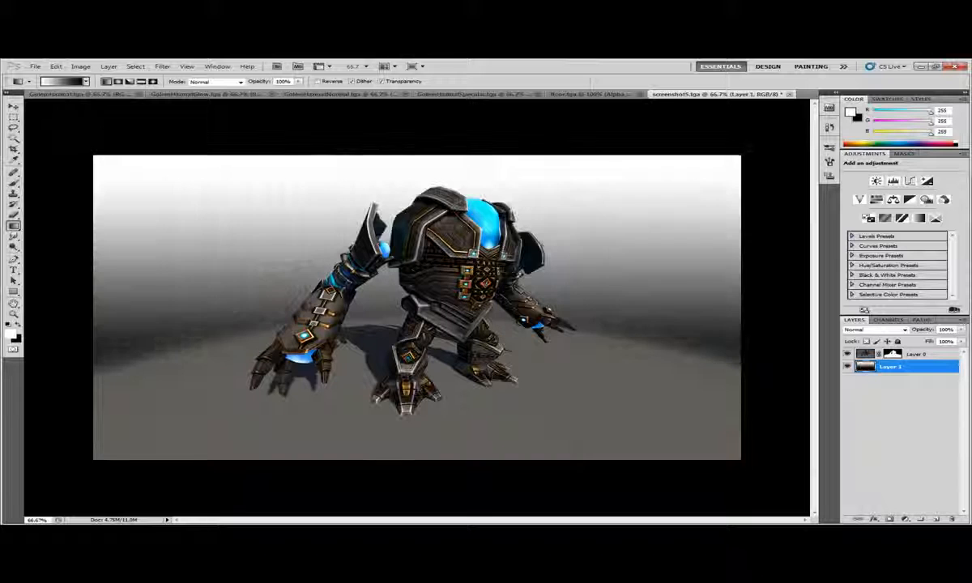